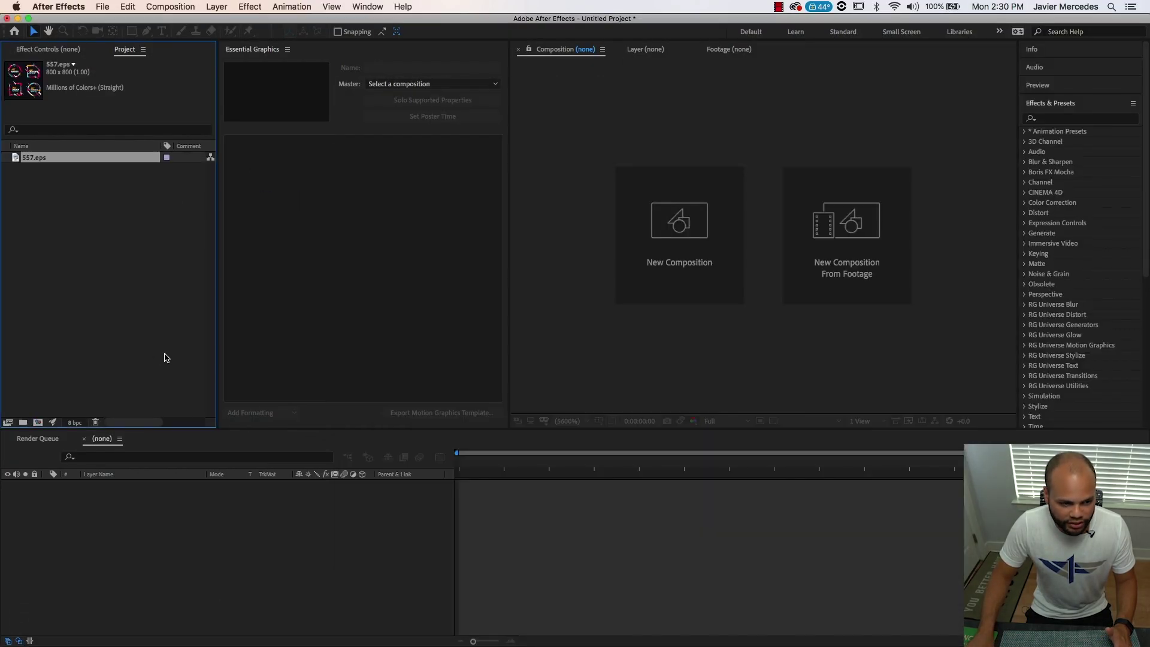
- Create a 557.eps composition, scale the layer to 233%, frame the circle badge and continuously rasterize it
{"action": "left_click_drag", "start_coordinate": [44, 166], "coordinate": [226, 557]}
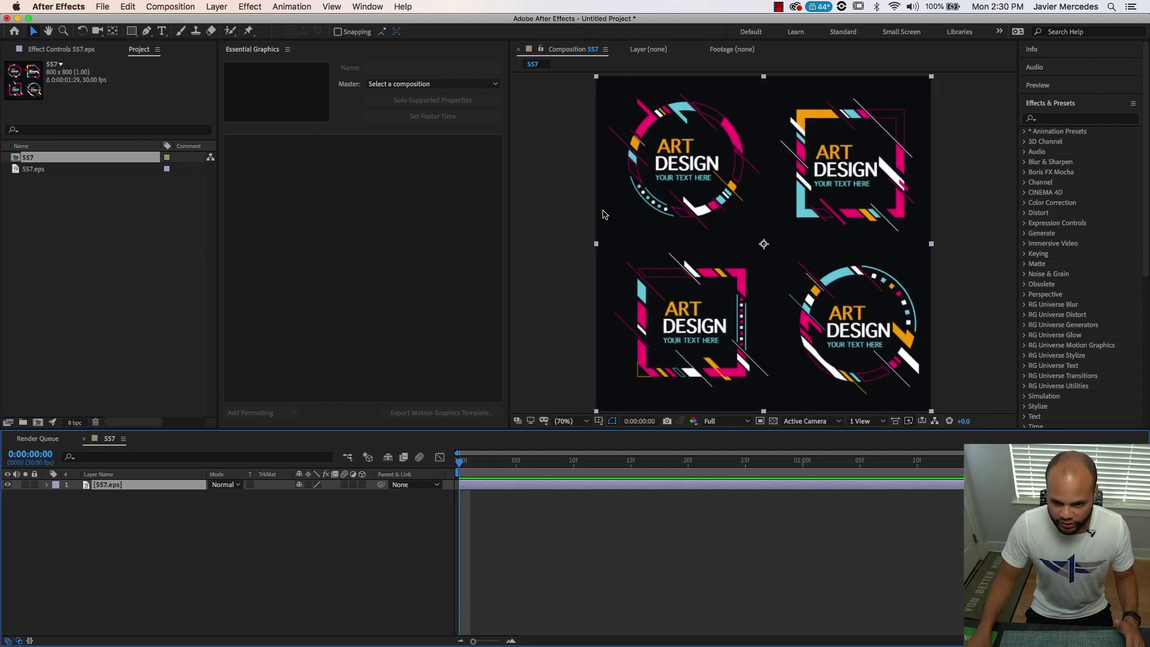
{"action": "key", "text": "s"}
{"action": "left_click_drag", "start_coordinate": [314, 495], "coordinate": [274, 494]}
{"action": "left_click_drag", "start_coordinate": [681, 357], "coordinate": [629, 306]}
{"action": "left_click", "coordinate": [309, 485]}
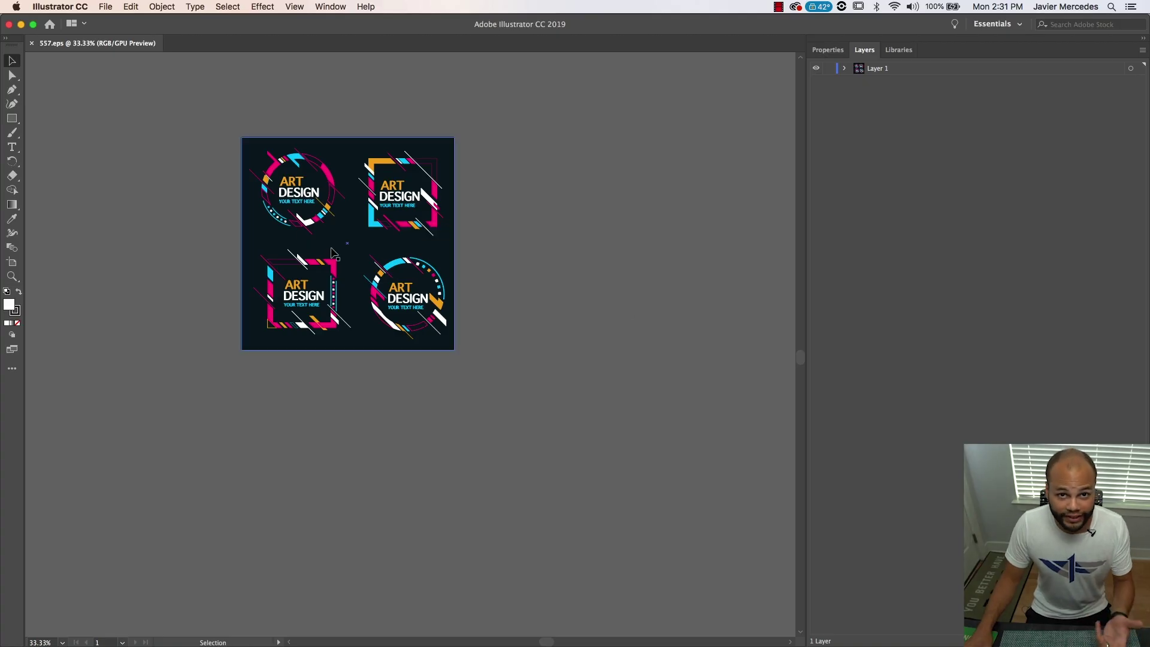
- Zoom the artboard to 66.67% and expand Layer 1's nested badge groups
{"action": "left_click_drag", "start_coordinate": [322, 309], "coordinate": [411, 388]}
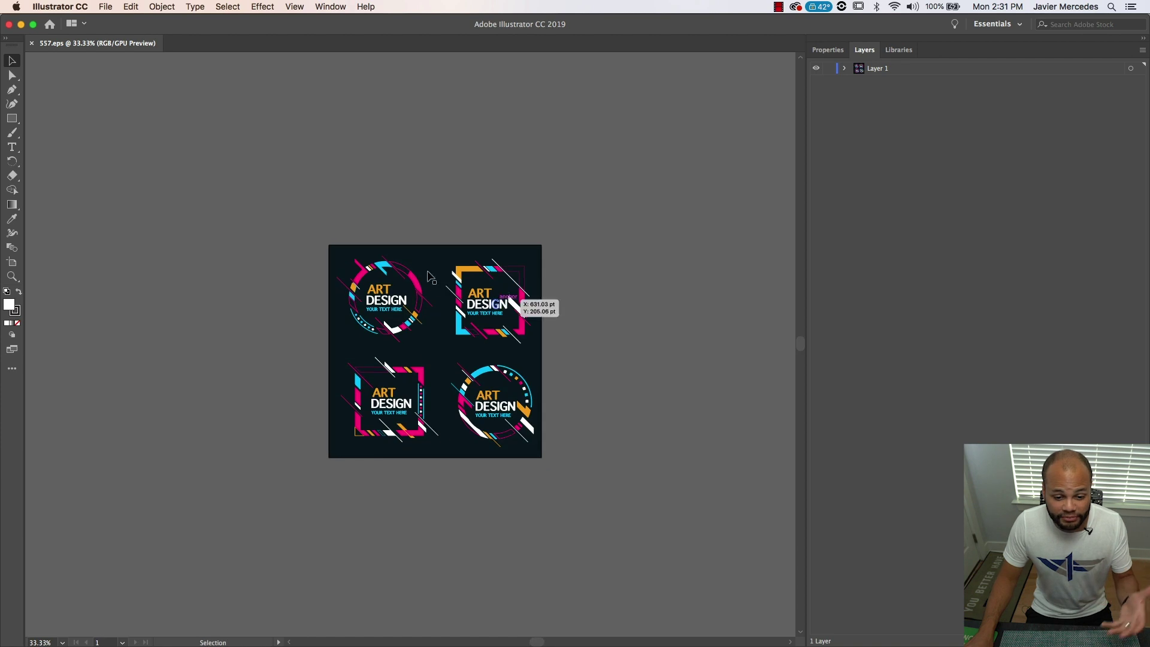
{"action": "key", "text": "super+equal"}
{"action": "key", "text": "super+equal"}
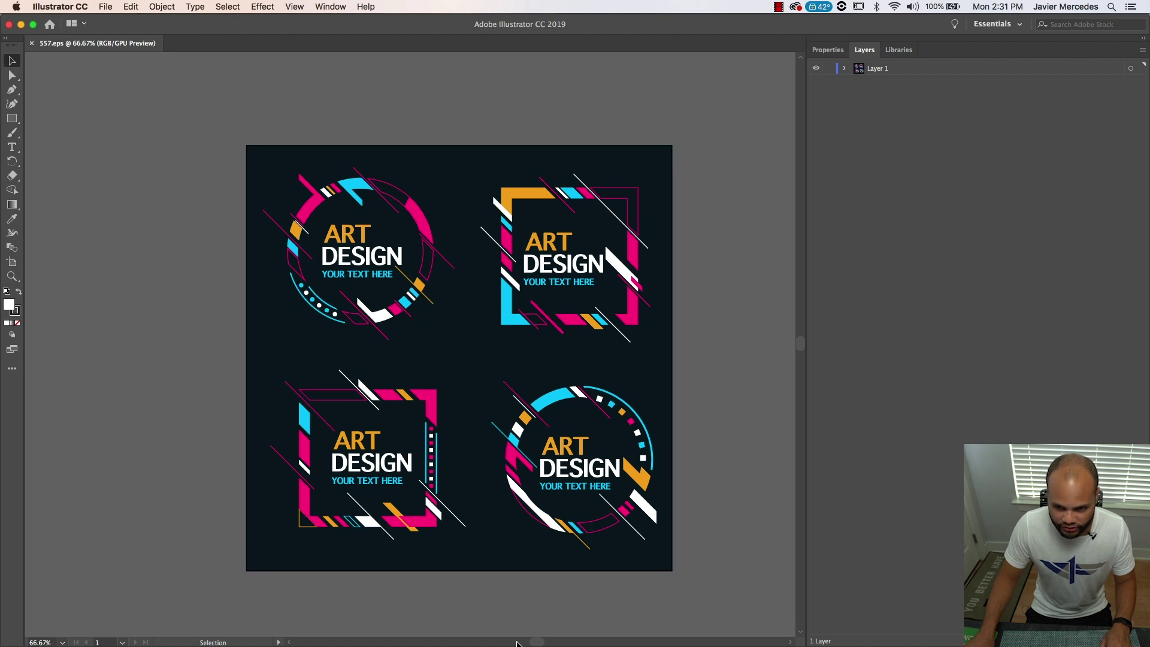
{"action": "left_click", "coordinate": [845, 68]}
{"action": "left_click", "coordinate": [859, 80]}
{"action": "left_click", "coordinate": [872, 93]}
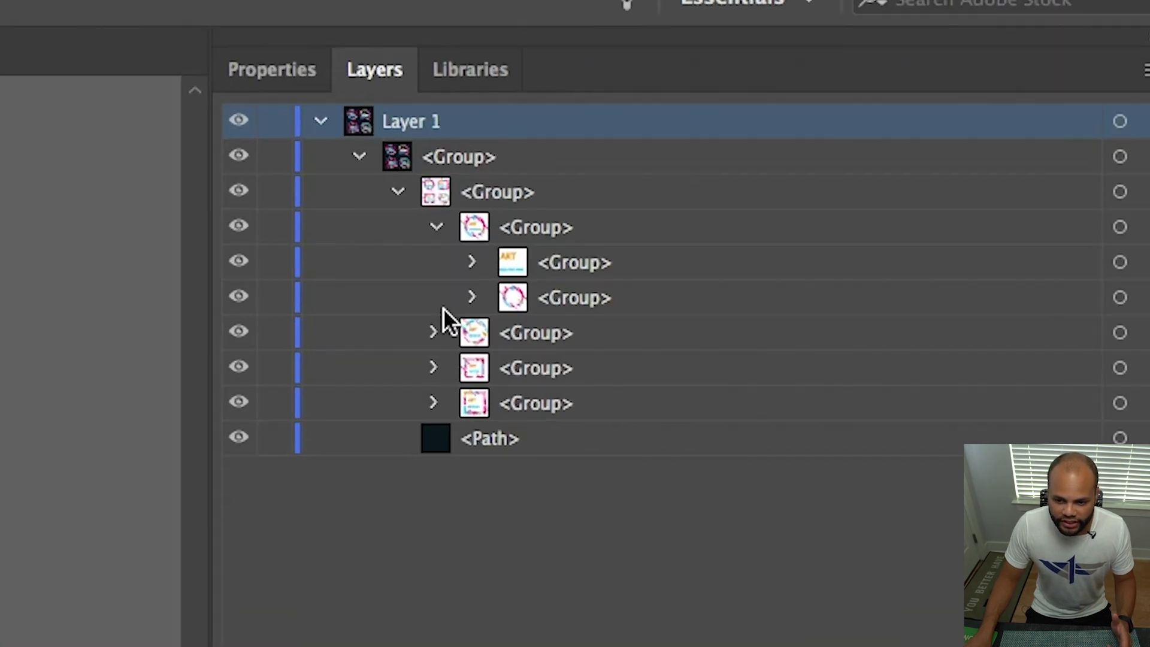
{"action": "left_click", "coordinate": [885, 144]}
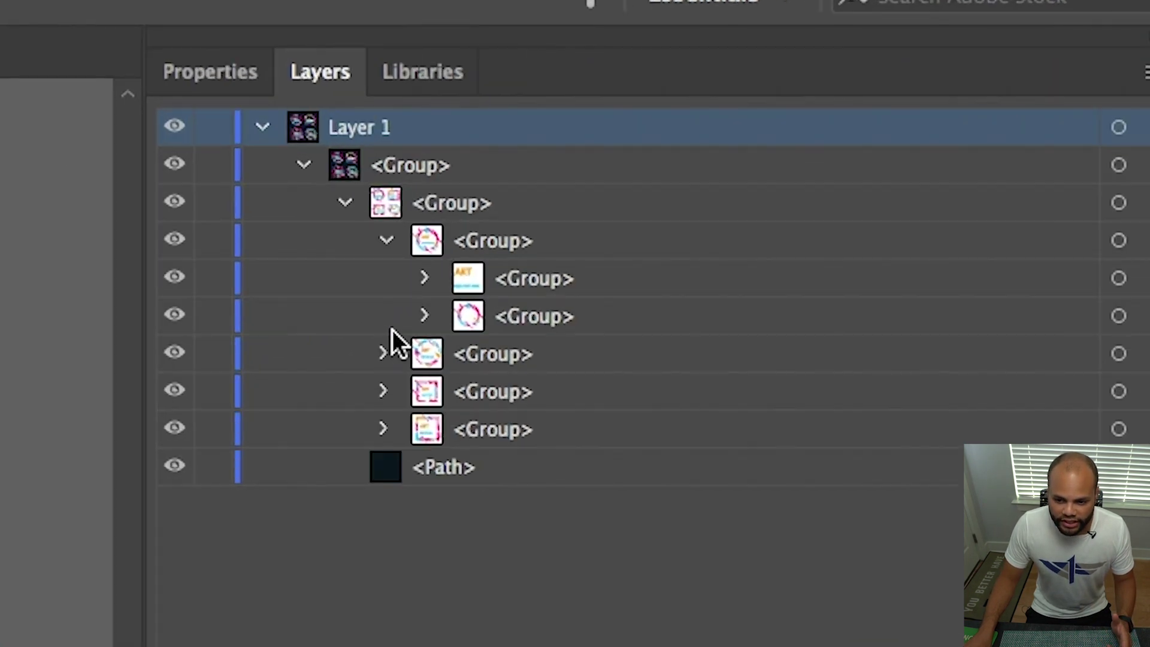
{"action": "left_click", "coordinate": [386, 471]}
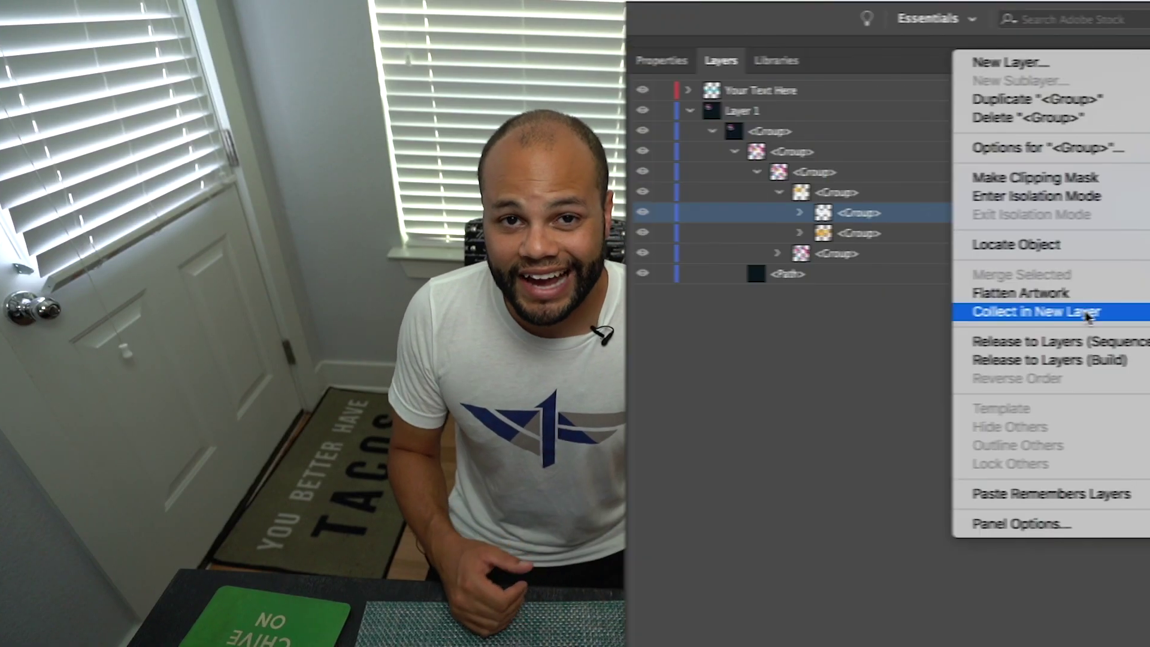
- Name a layer Design, then move the ART lettering group into a new layer named ART
{"action": "type", "text": "sign"}
{"action": "key", "text": "Return"}
{"action": "key", "text": "ctrl+l"}
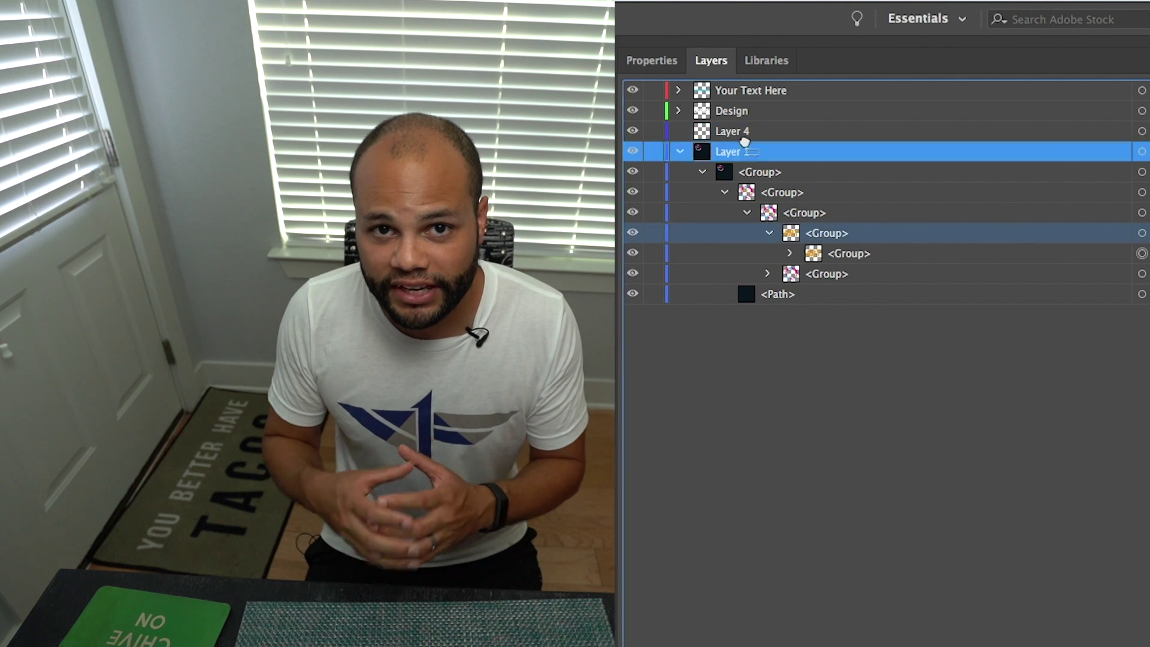
{"action": "left_click_drag", "start_coordinate": [826, 233], "coordinate": [737, 131]}
{"action": "double_click", "coordinate": [732, 131]}
{"action": "type", "text": "ART"}
{"action": "key", "text": "Return"}
- Add a Background layer at the bottom and rename Layer 1 to Circle
{"action": "key", "text": "ctrl+l"}
{"action": "left_click_drag", "start_coordinate": [777, 273], "coordinate": [743, 258]}
{"action": "double_click", "coordinate": [732, 131]}
{"action": "type", "text": "Background"}
{"action": "key", "text": "Return"}
{"action": "double_click", "coordinate": [731, 151]}
{"action": "type", "text": "Circle"}
{"action": "key", "text": "Return"}
{"action": "left_click", "coordinate": [680, 151]}
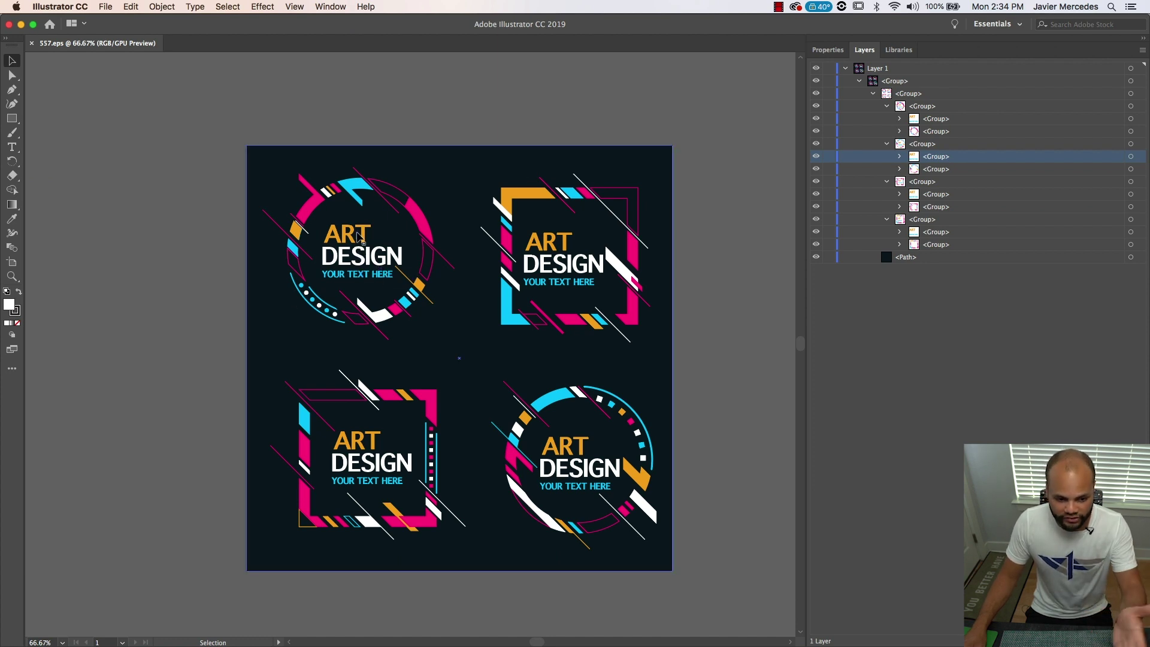
- Identify the badge groups by toggling visibility, then delete the three unwanted badges
{"action": "left_click", "coordinate": [842, 143]}
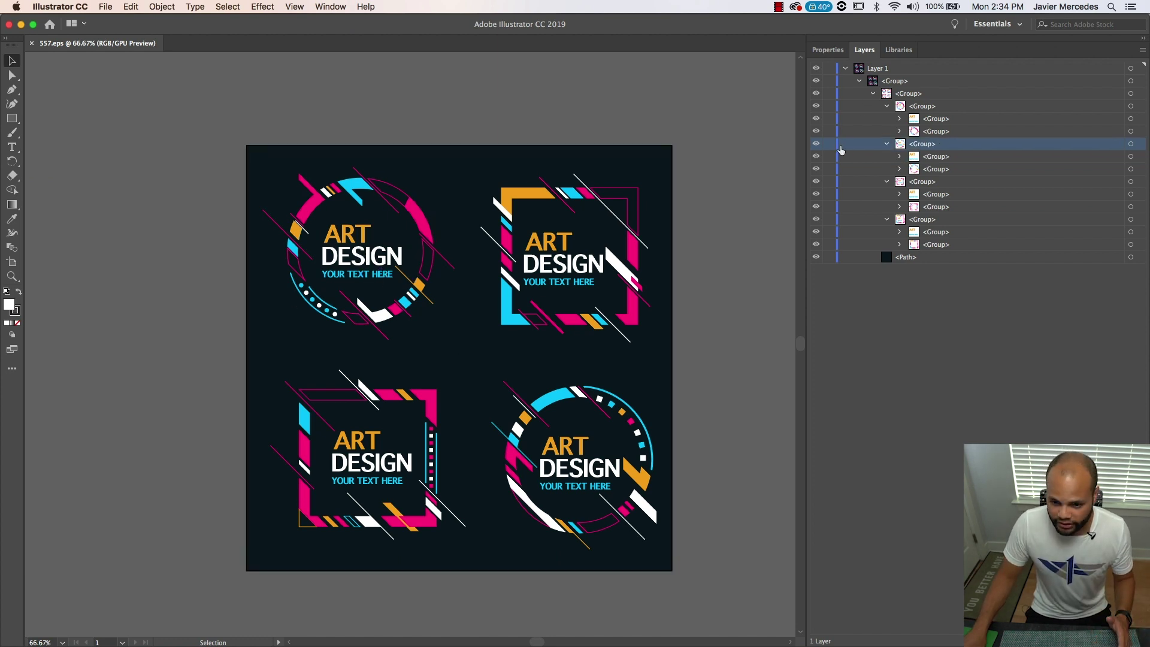
{"action": "left_click", "coordinate": [815, 144]}
{"action": "left_click", "coordinate": [815, 143]}
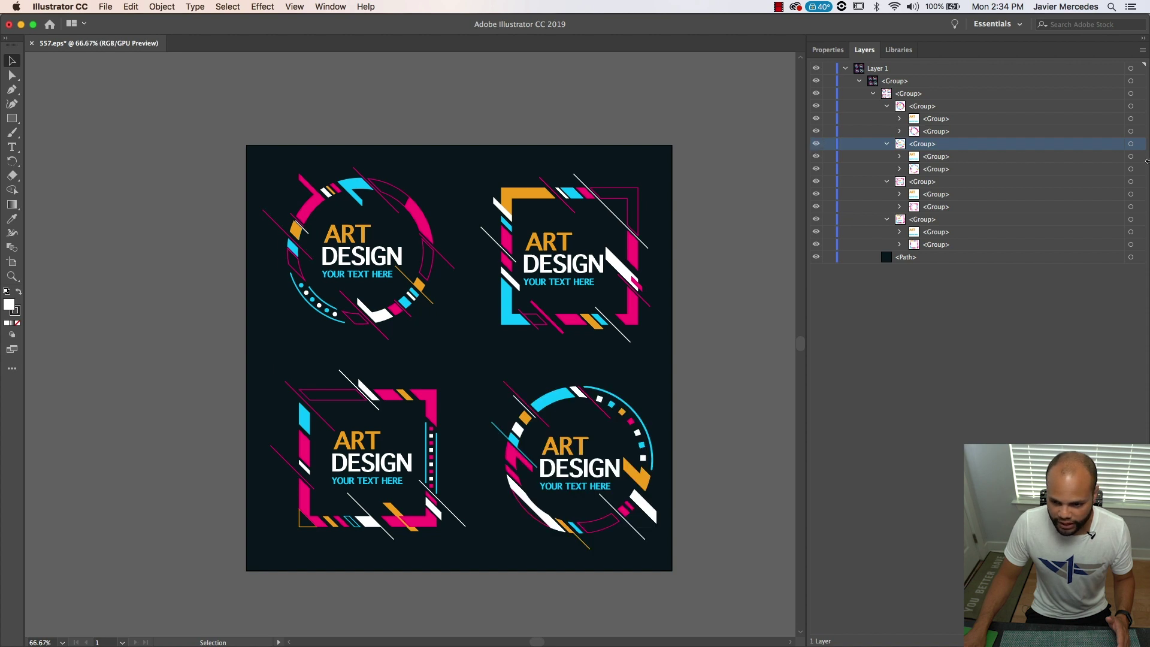
{"action": "left_click", "coordinate": [1131, 143]}
{"action": "left_click", "coordinate": [842, 181]}
{"action": "left_click", "coordinate": [816, 181]}
{"action": "left_click", "coordinate": [815, 181]}
{"action": "left_click", "coordinate": [815, 219]}
{"action": "left_click", "coordinate": [815, 219]}
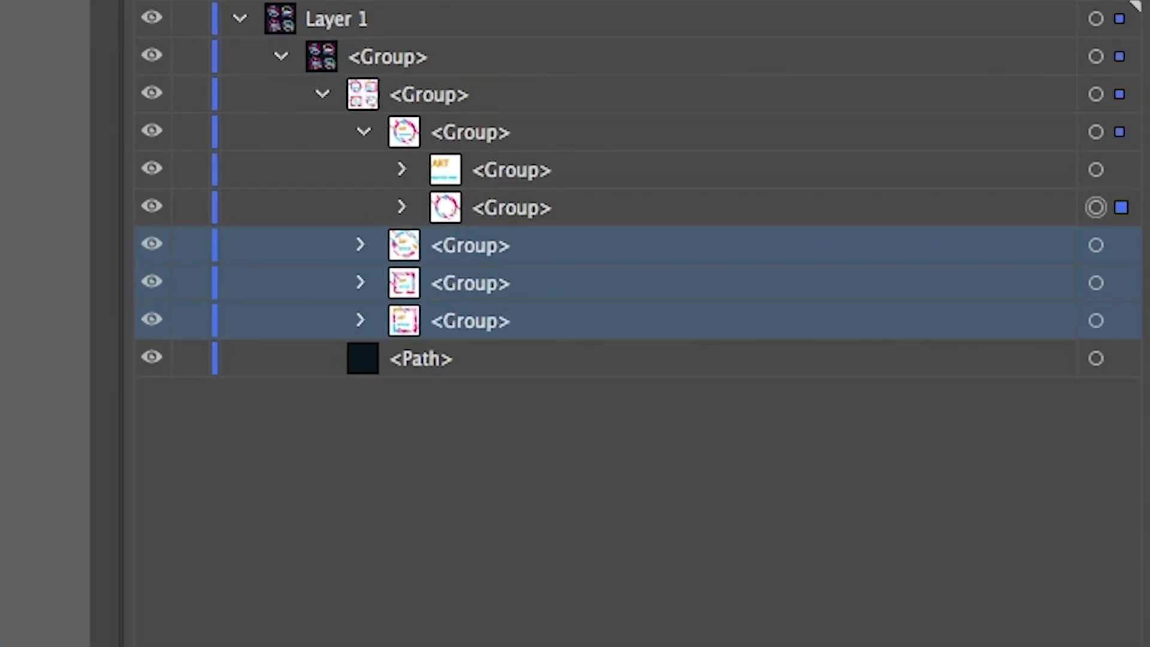
{"action": "left_click", "coordinate": [1075, 617]}
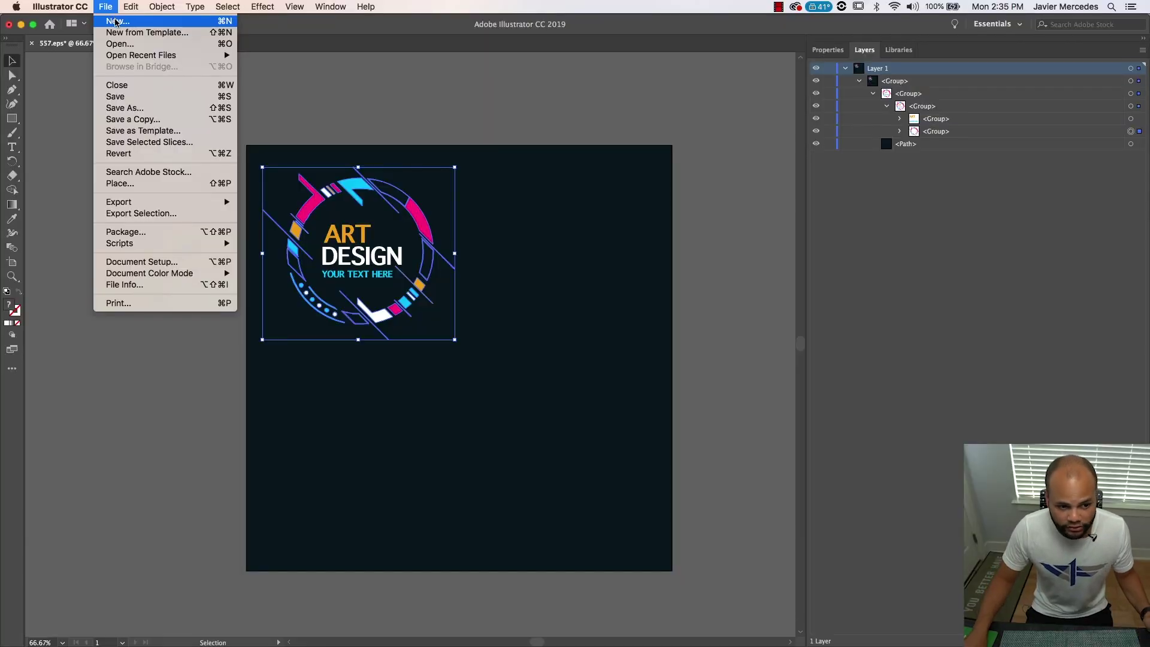
- Create a new Film & Video document using the 4K UHD 3840 × 2160 px preset
{"action": "left_click", "coordinate": [116, 22]}
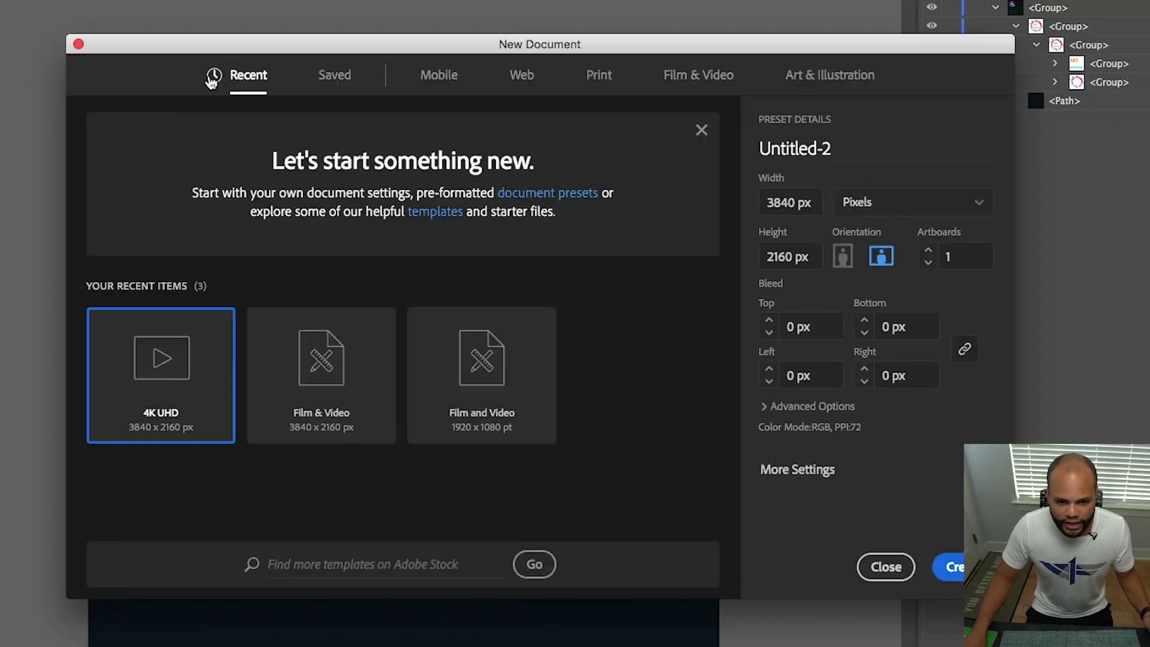
{"action": "left_click", "coordinate": [698, 75]}
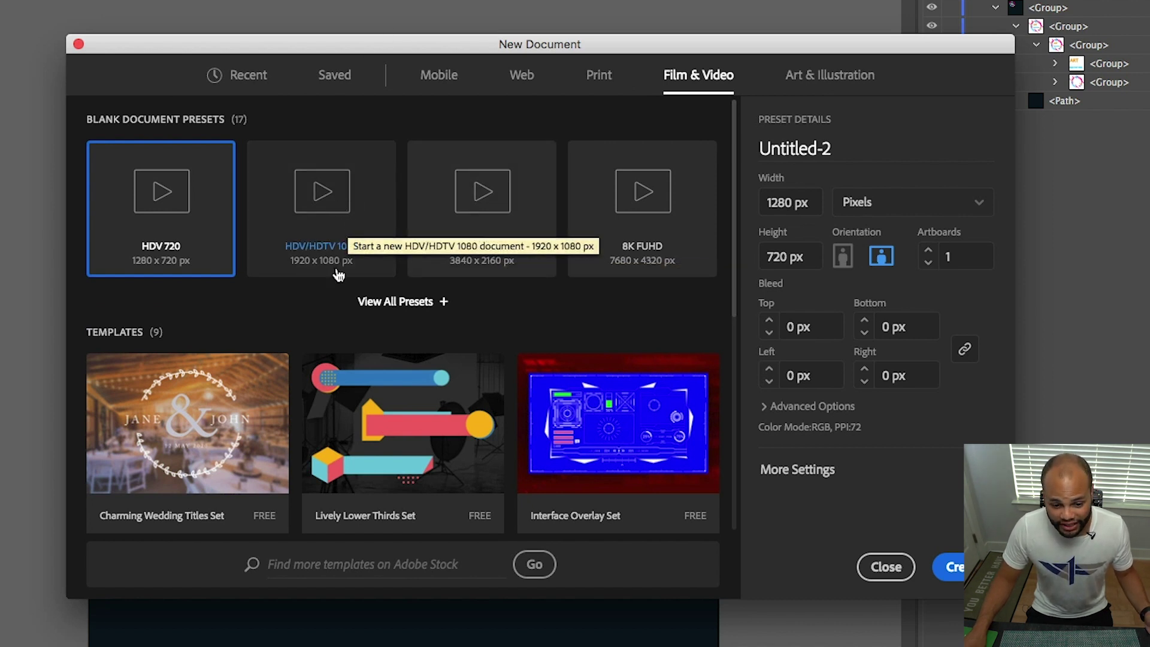
{"action": "left_click", "coordinate": [491, 222]}
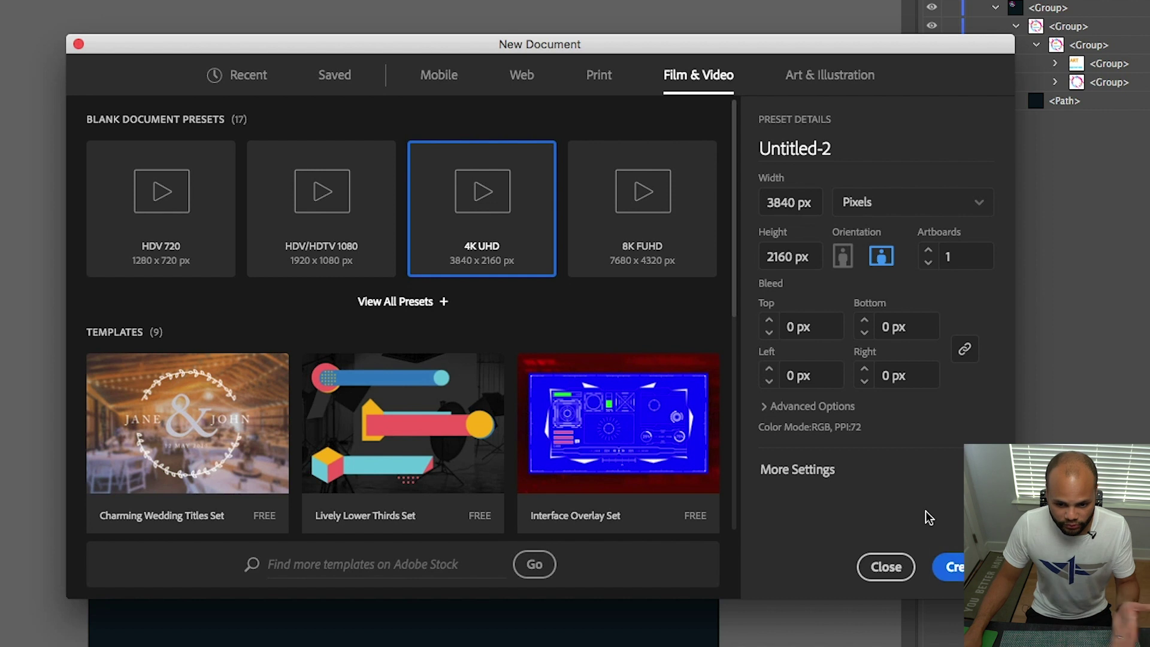
{"action": "left_click", "coordinate": [958, 567]}
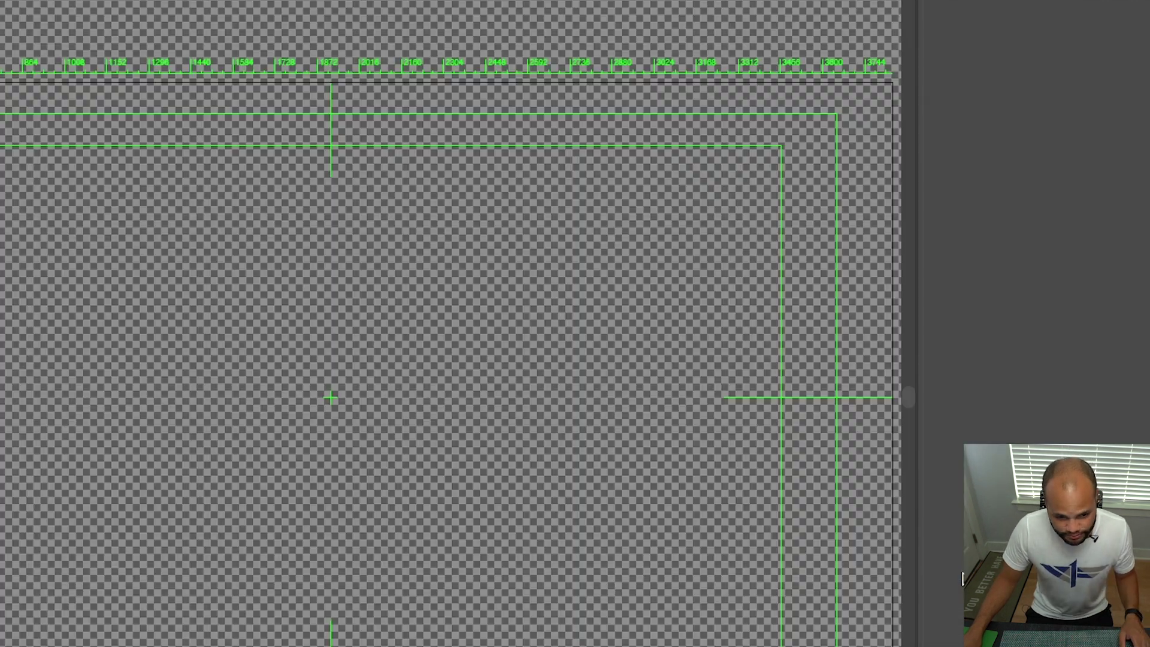
- Select all artwork on 557.eps Layer 1 and paste it into the Untitled-2 document
{"action": "left_click", "coordinate": [77, 48]}
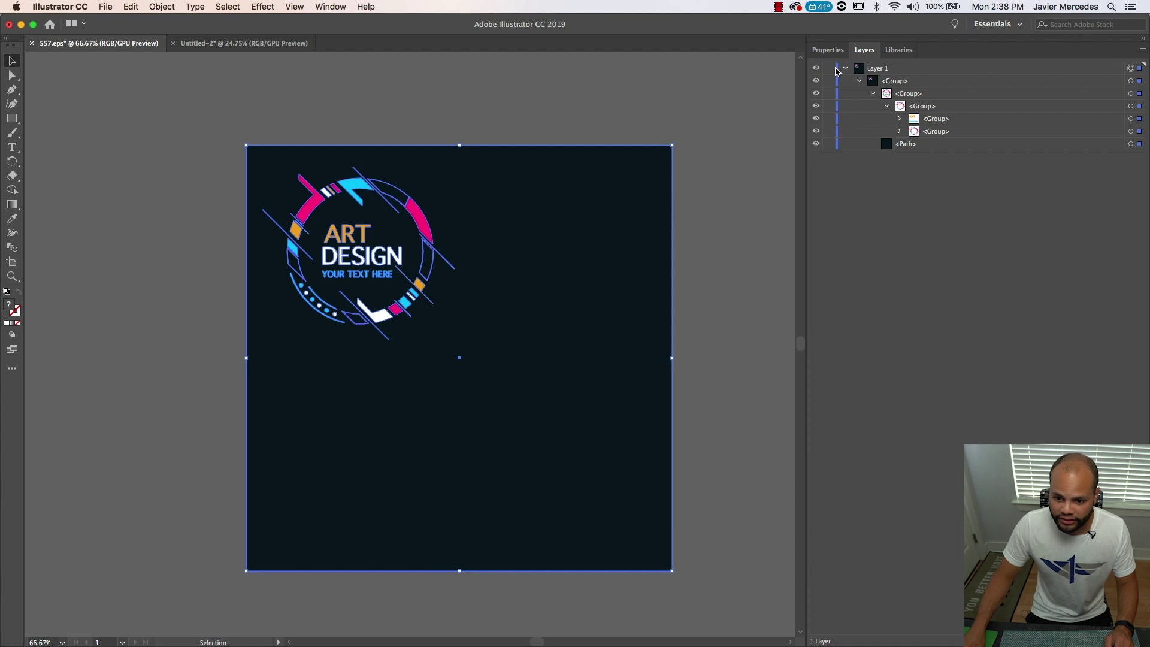
{"action": "left_click", "coordinate": [846, 70]}
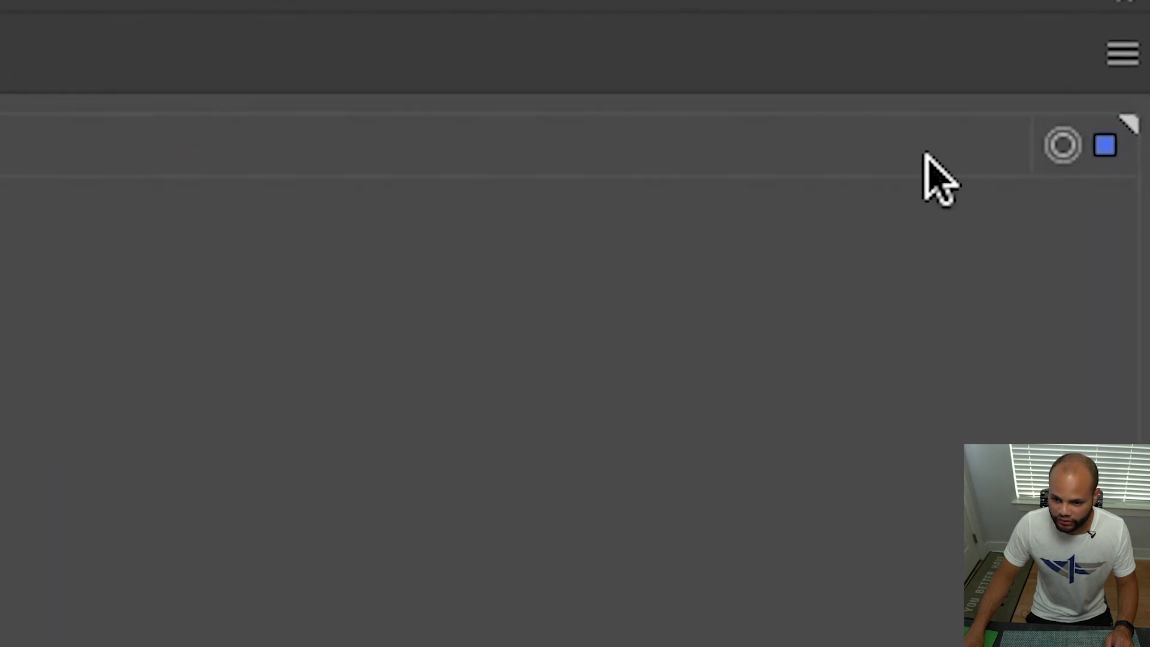
{"action": "left_click", "coordinate": [1103, 70]}
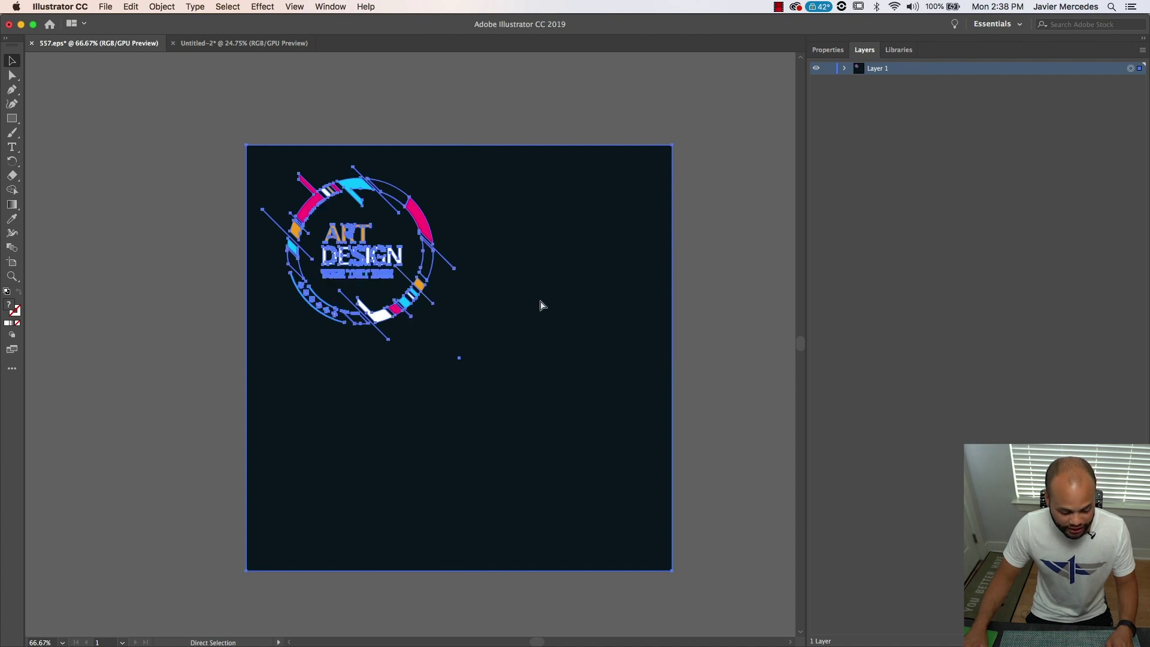
{"action": "left_click", "coordinate": [228, 45]}
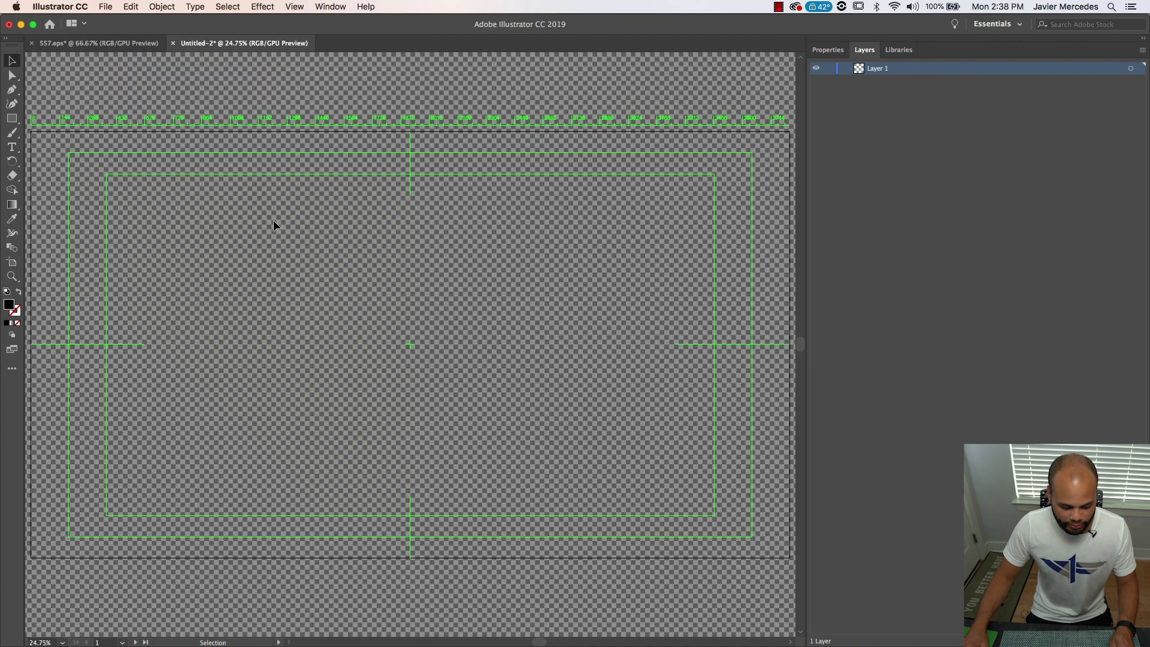
{"action": "key", "text": "super+minus"}
{"action": "key", "text": "super+v"}
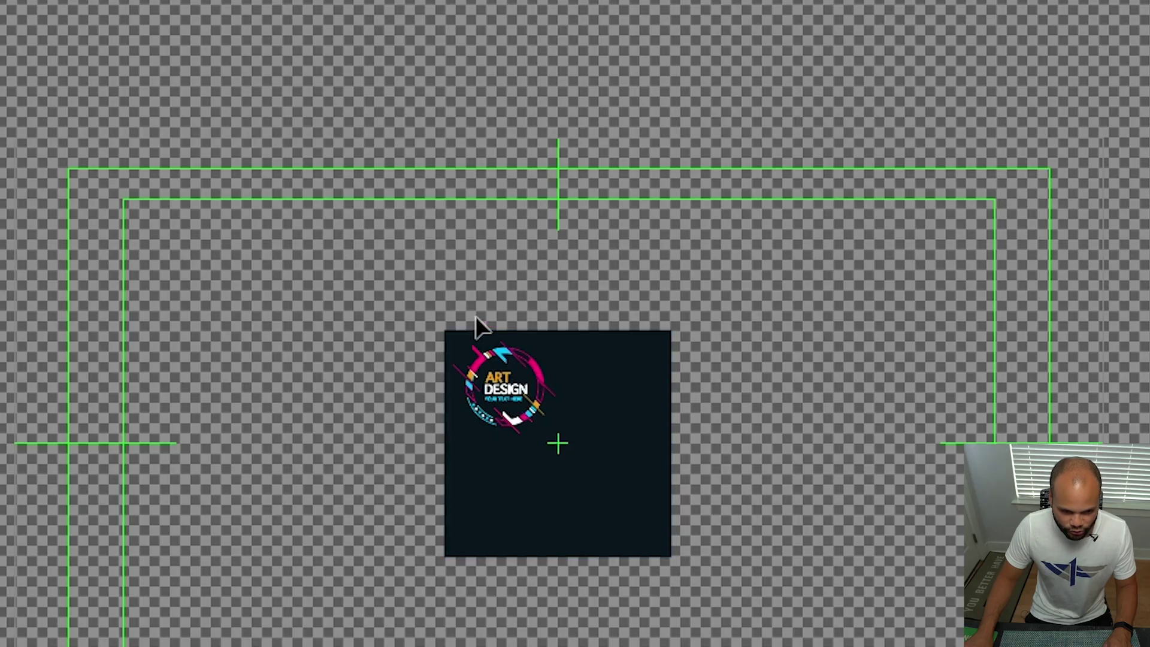
- Zoom in and expand the pasted groups until the YOUR TEXT HERE letter compound paths show
{"action": "key", "text": "ctrl+equal"}
{"action": "key", "text": "ctrl+equal"}
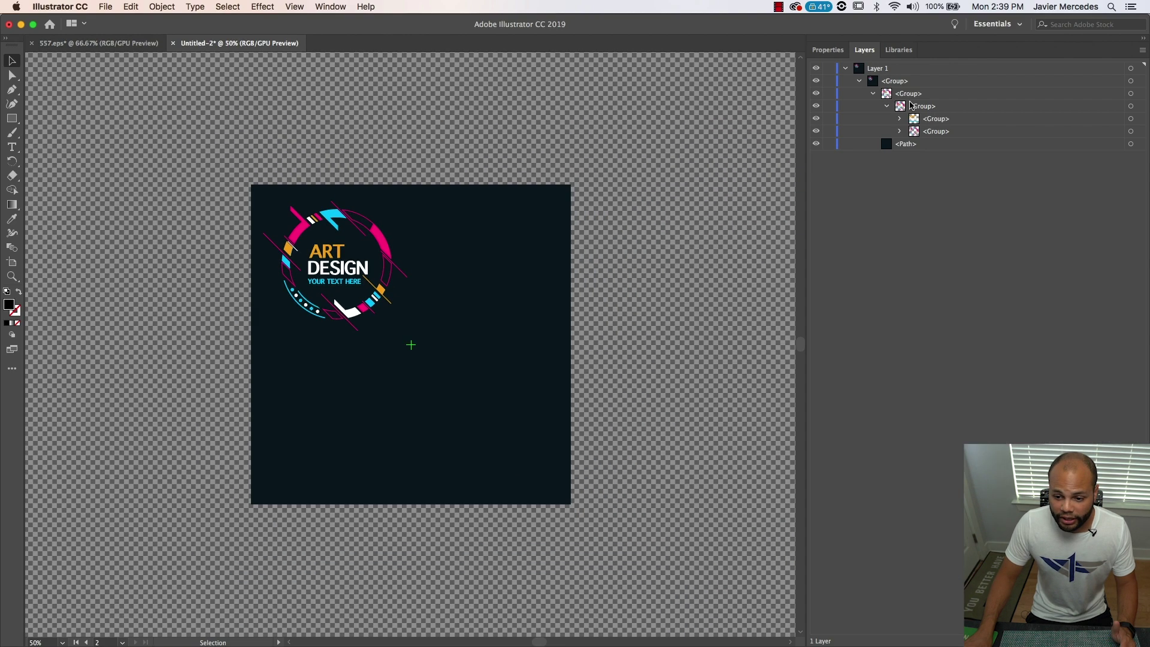
{"action": "left_click", "coordinate": [922, 106]}
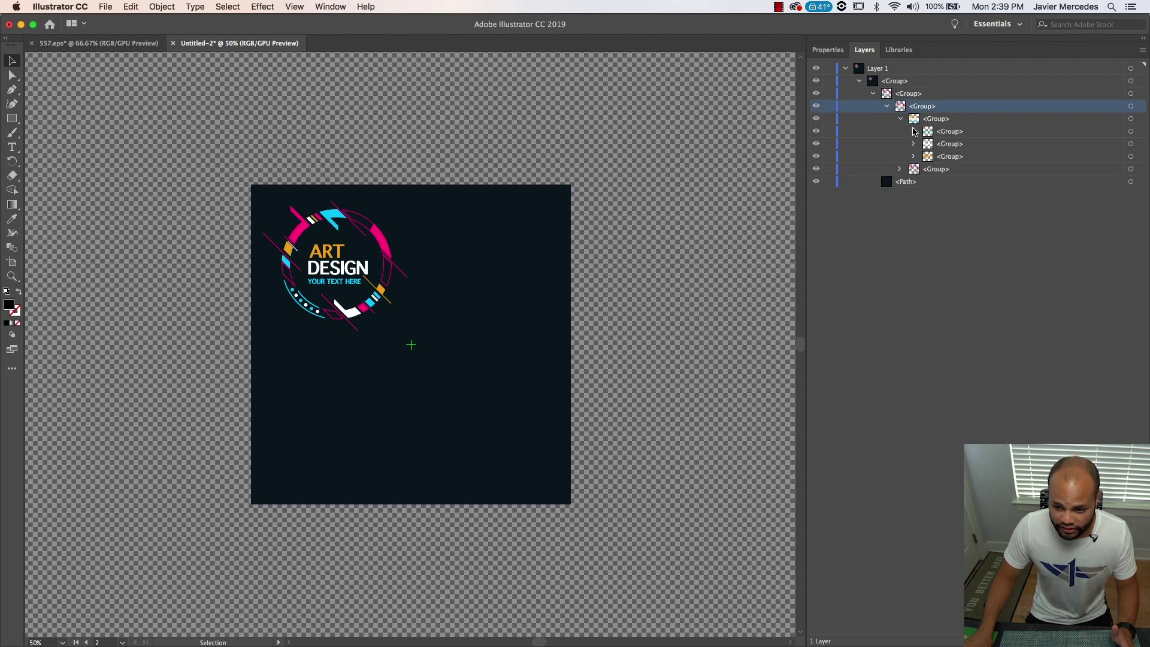
{"action": "left_click", "coordinate": [930, 135]}
{"action": "left_click", "coordinate": [947, 148]}
{"action": "left_click", "coordinate": [948, 134]}
{"action": "left_click", "coordinate": [946, 157]}
{"action": "left_click", "coordinate": [948, 143]}
{"action": "left_click", "coordinate": [948, 133]}
{"action": "left_click", "coordinate": [948, 145]}
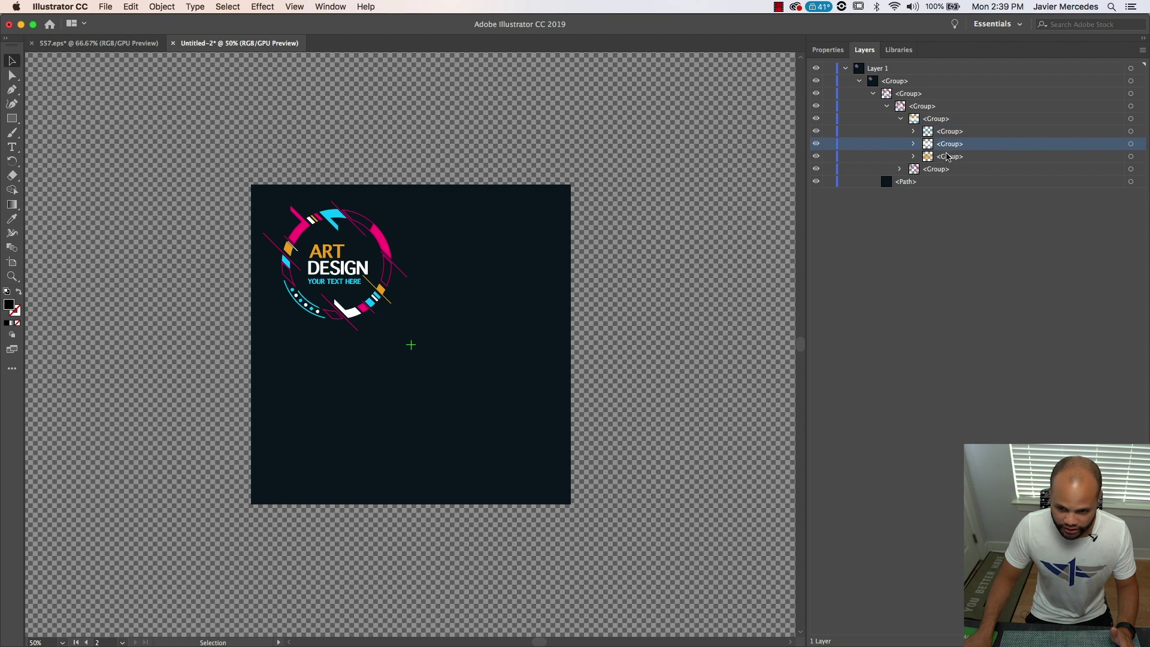
{"action": "left_click", "coordinate": [948, 158]}
{"action": "left_click", "coordinate": [951, 145]}
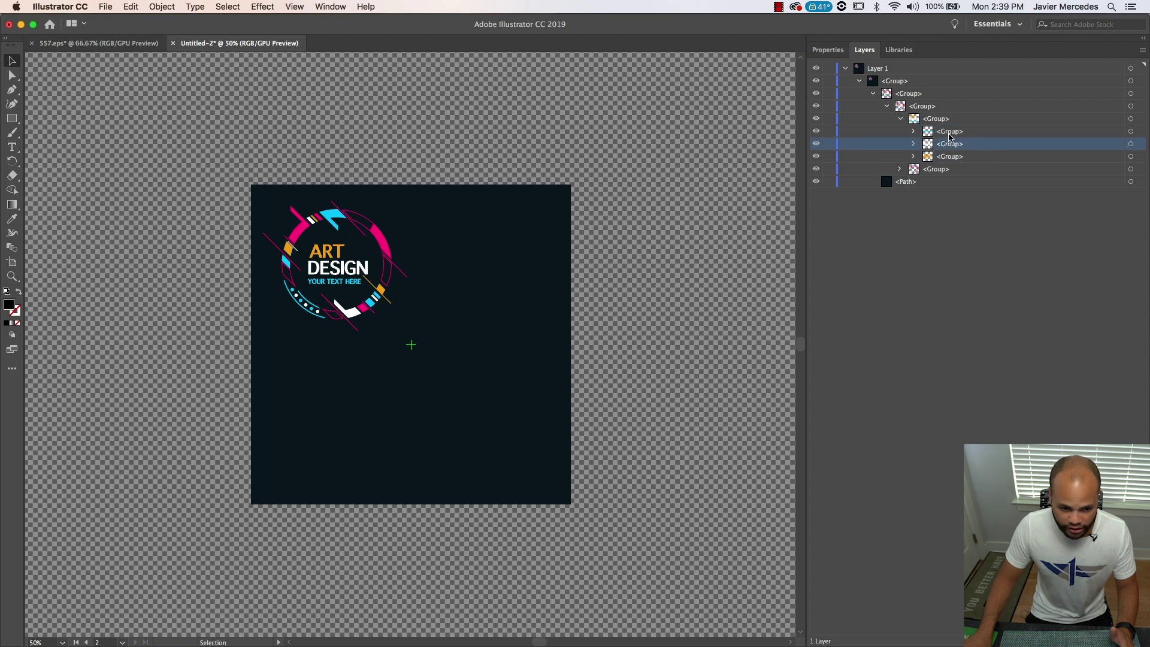
{"action": "left_click", "coordinate": [949, 134]}
{"action": "left_click", "coordinate": [912, 131]}
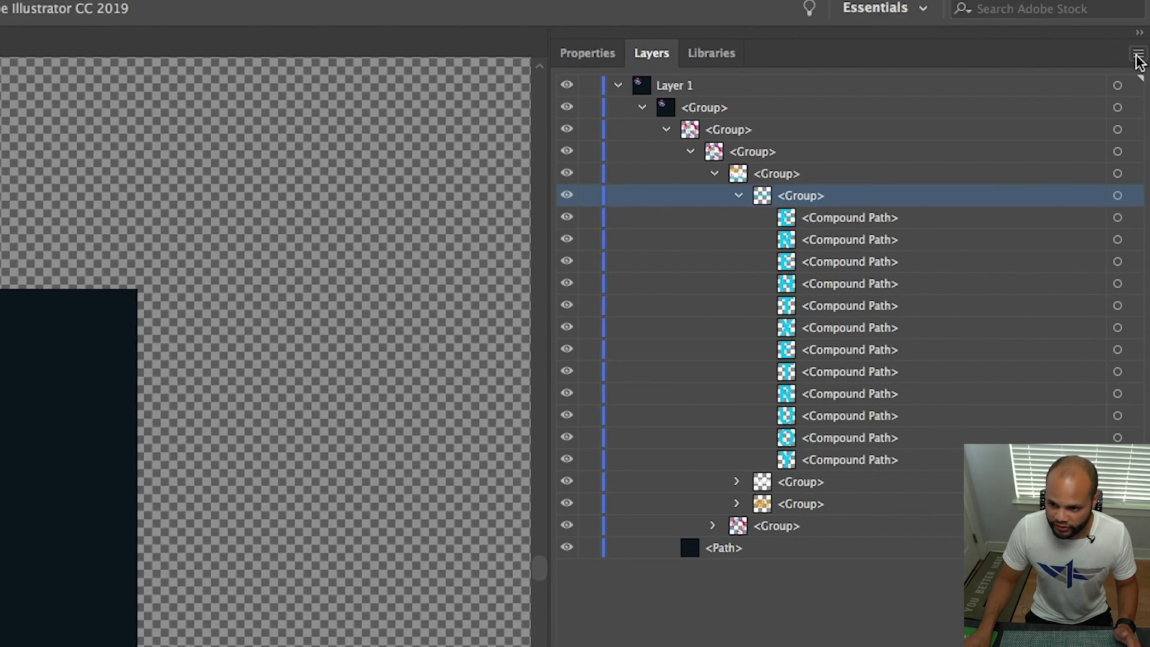
- Collect the YOUR TEXT HERE group into a visible top-level layer named Your Text Here
{"action": "left_click", "coordinate": [1138, 55]}
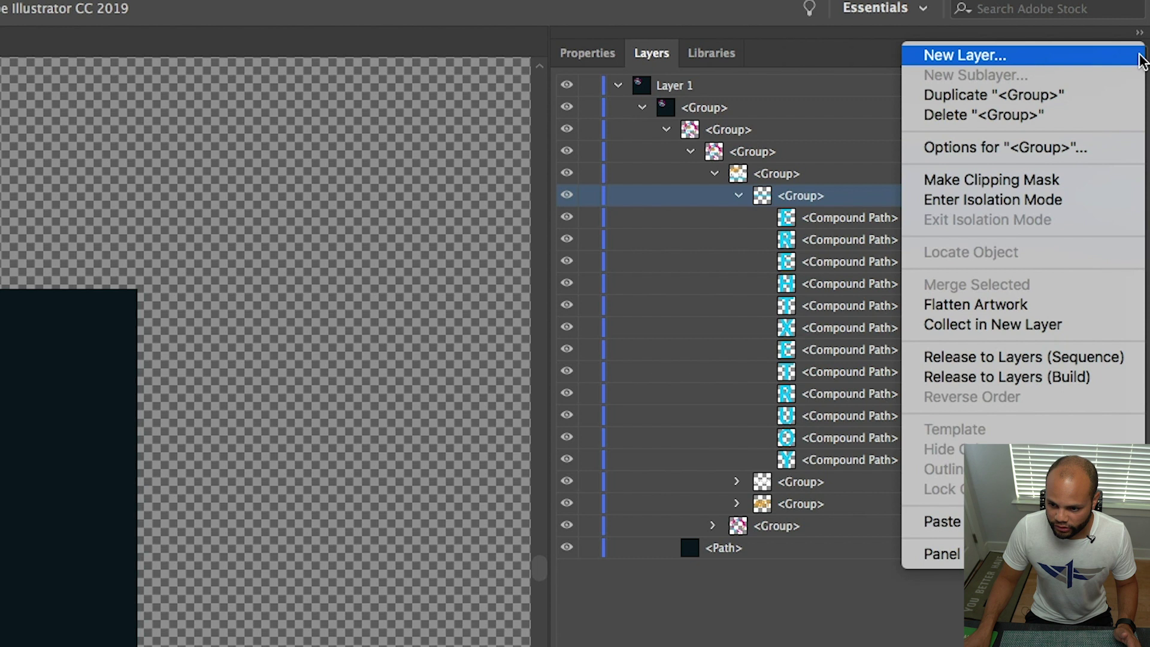
{"action": "left_click", "coordinate": [1104, 329]}
{"action": "double_click", "coordinate": [692, 108]}
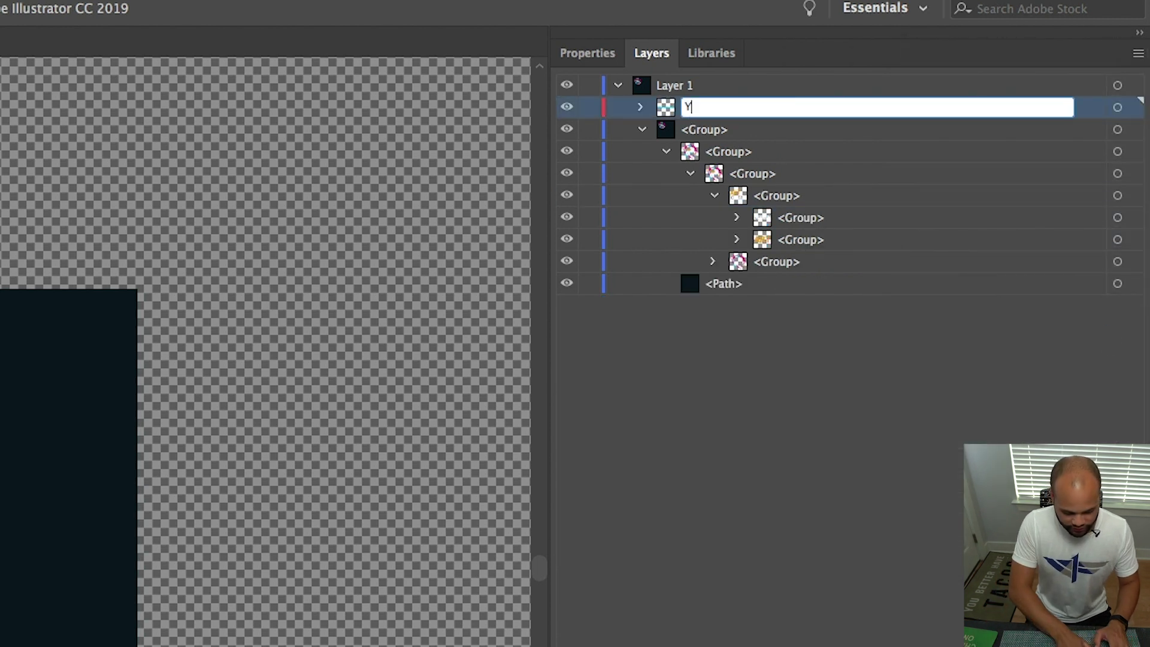
{"action": "type", "text": "Your Text Here"}
{"action": "key", "text": "Return"}
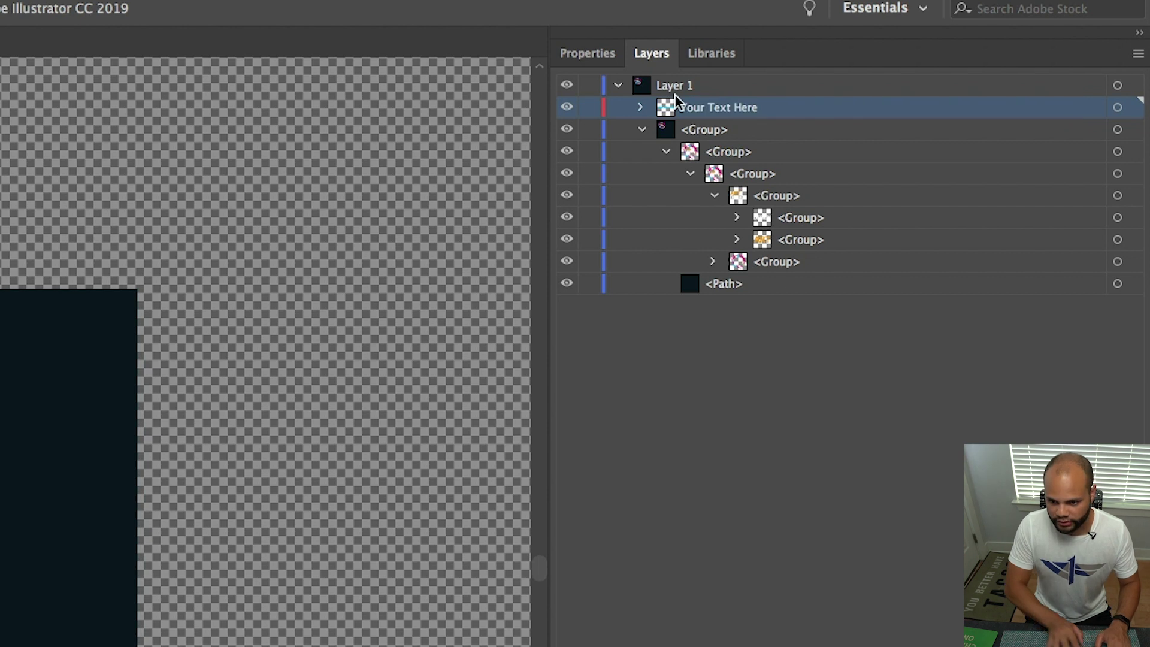
{"action": "left_click_drag", "start_coordinate": [656, 78], "coordinate": [657, 82]}
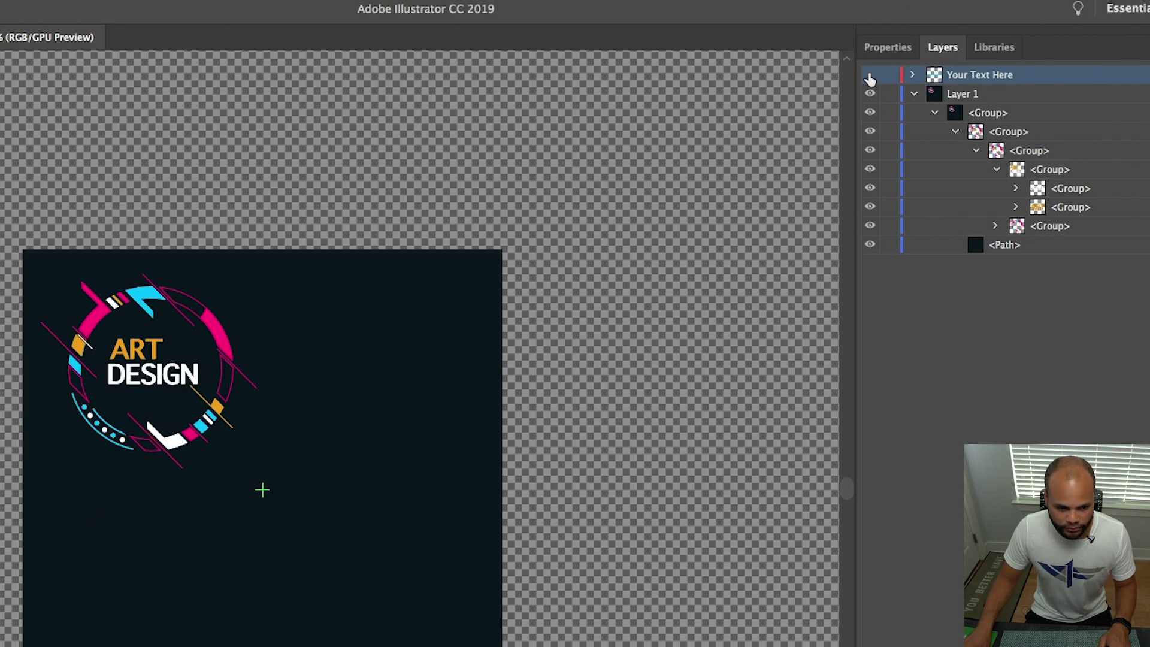
{"action": "left_click", "coordinate": [869, 76]}
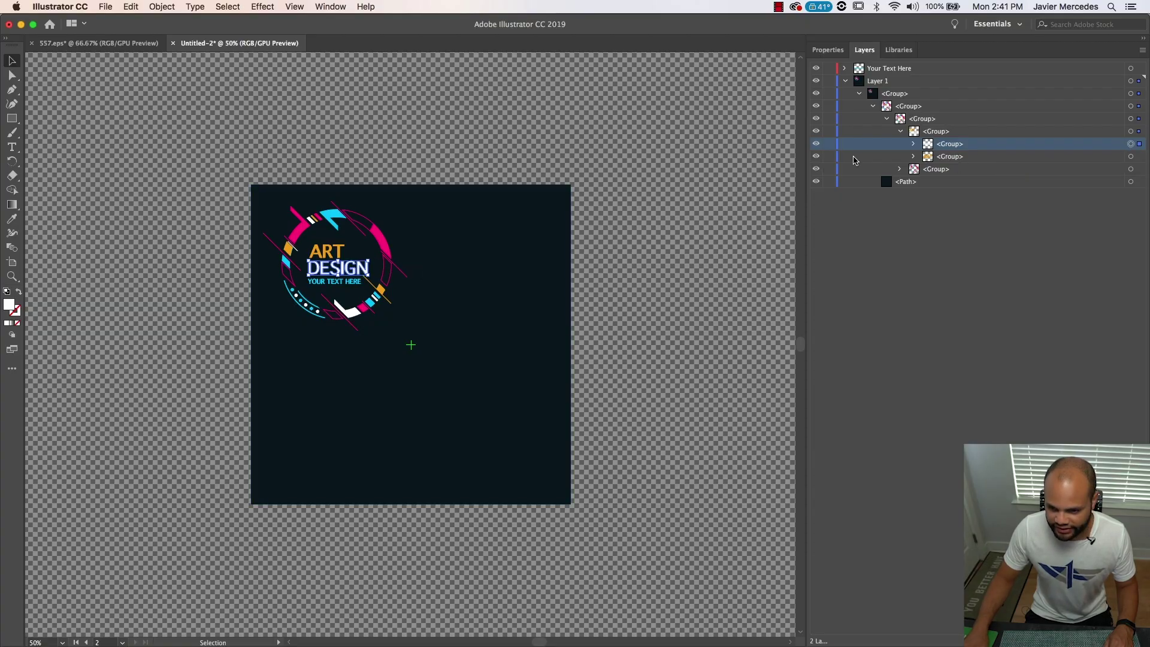
- Collect the design group into a new top-level layer named Design
{"action": "left_click", "coordinate": [1141, 50]}
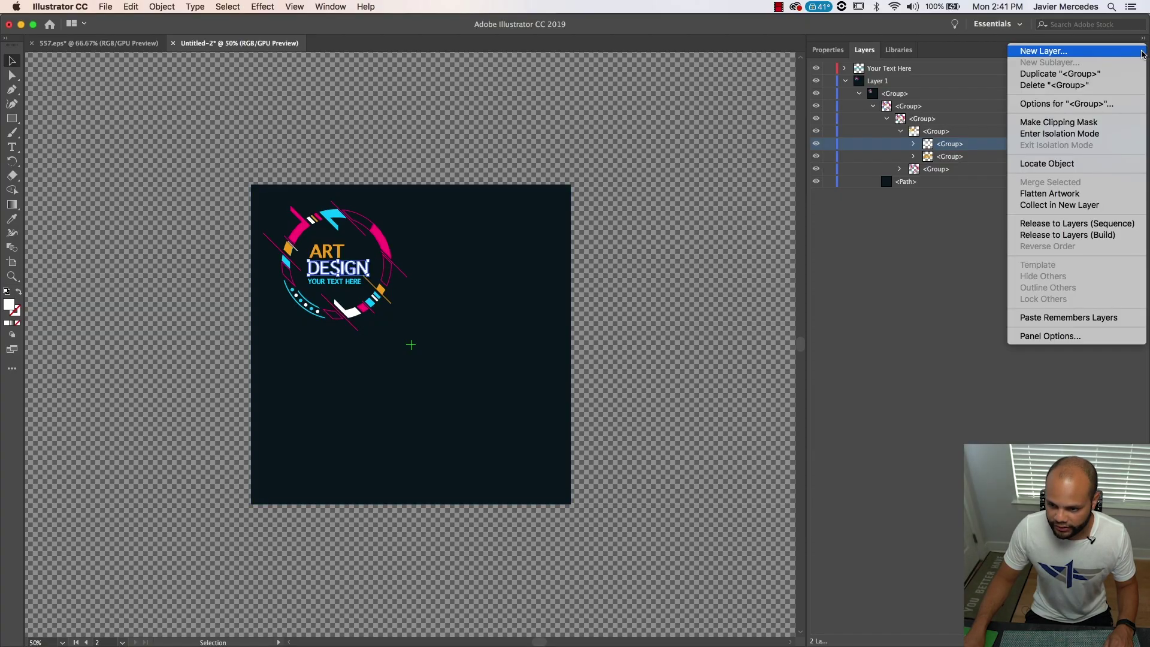
{"action": "left_click", "coordinate": [1087, 206]}
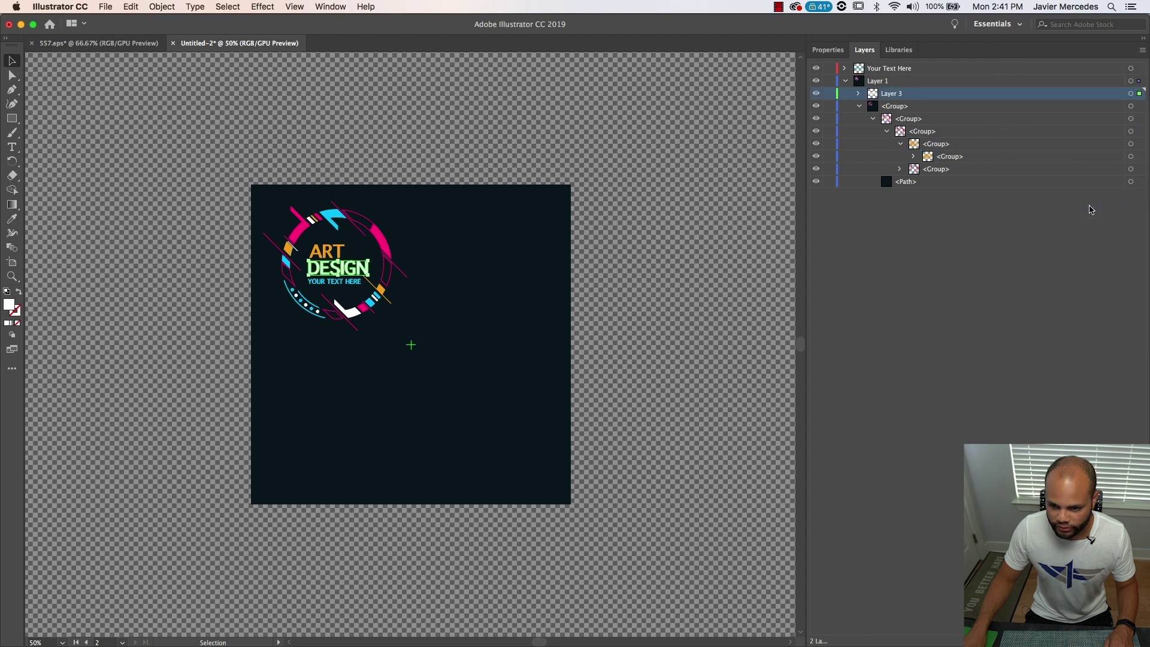
{"action": "left_click_drag", "start_coordinate": [895, 96], "coordinate": [887, 75]}
{"action": "double_click", "coordinate": [880, 80]}
{"action": "type", "text": "De"}
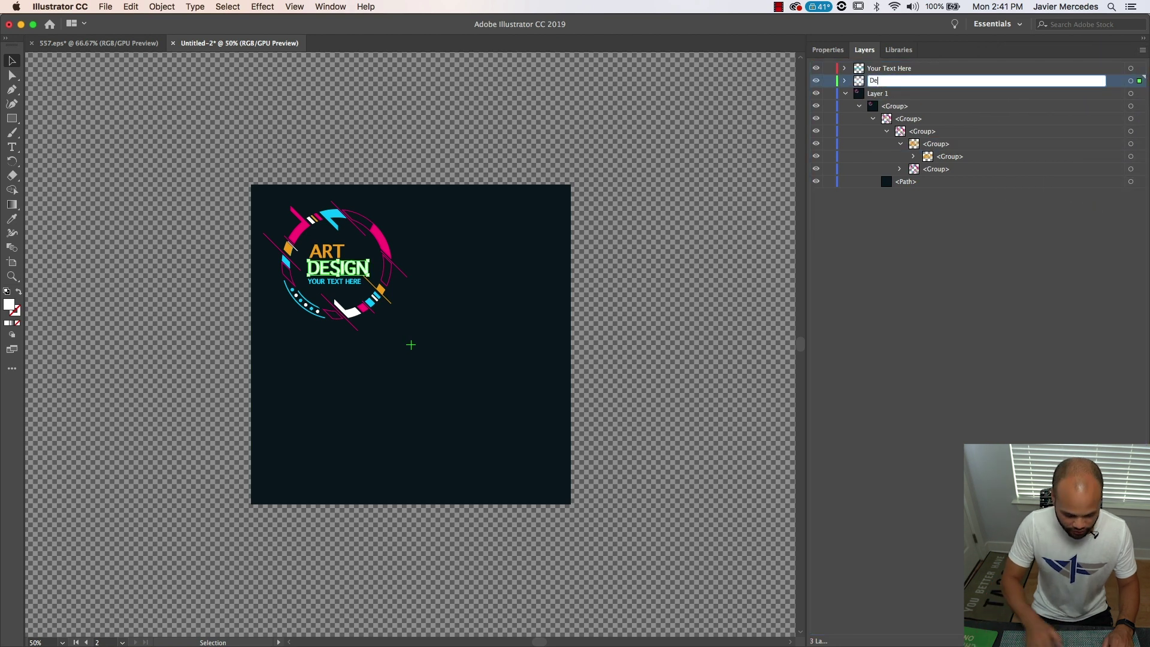
{"action": "type", "text": "sign"}
{"action": "key", "text": "Return"}
- Move the ART text group into a new layer named ART
{"action": "left_click", "coordinate": [1130, 156]}
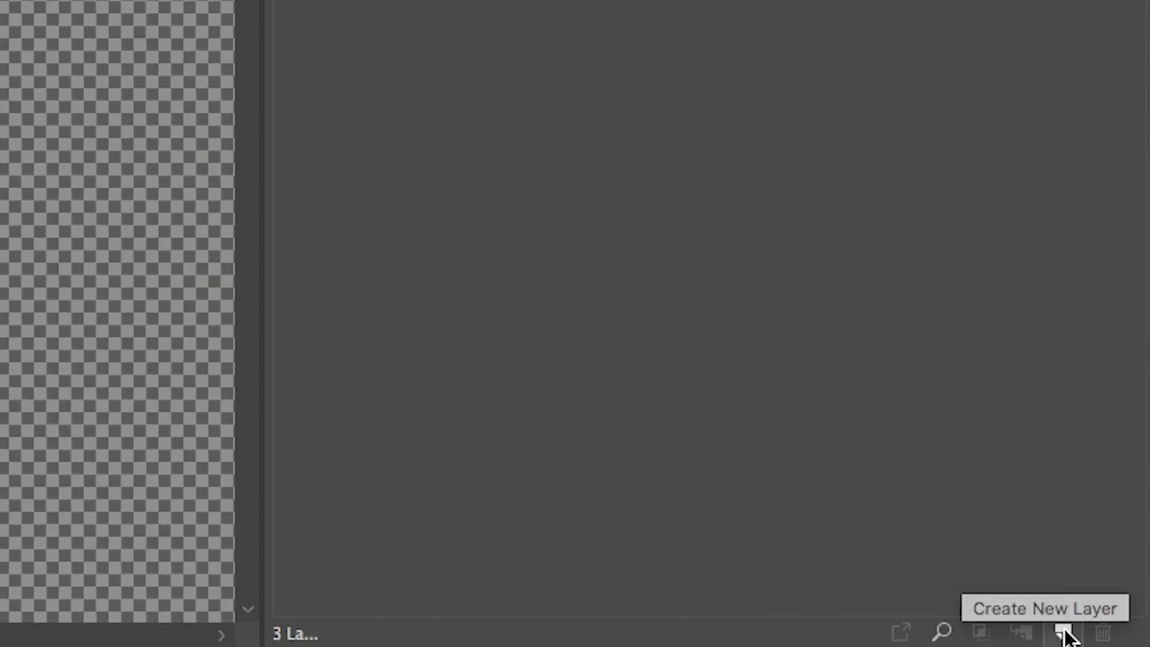
{"action": "left_click", "coordinate": [1051, 630]}
{"action": "left_click_drag", "start_coordinate": [907, 157], "coordinate": [883, 96]}
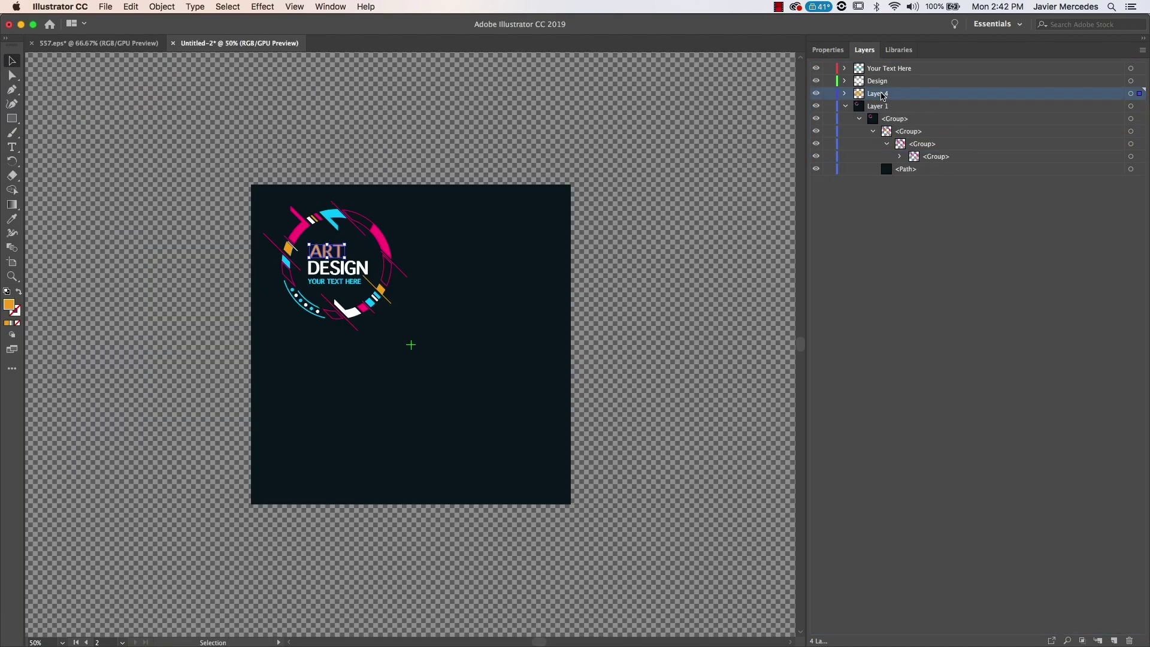
{"action": "double_click", "coordinate": [881, 94]}
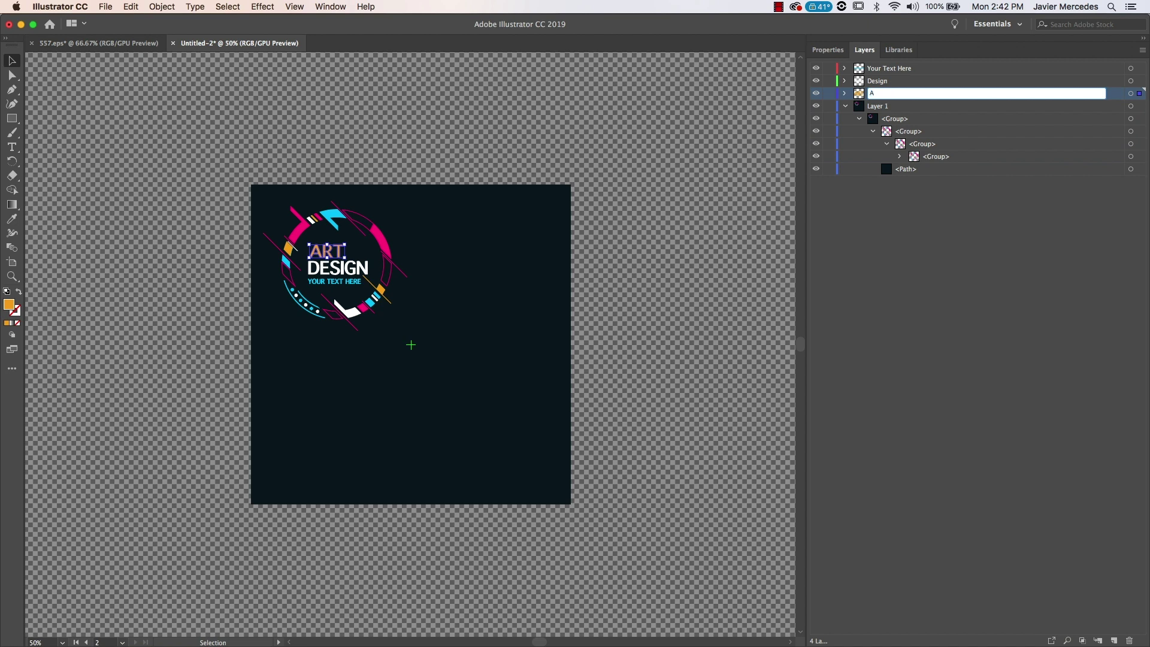
{"action": "key", "text": "Return"}
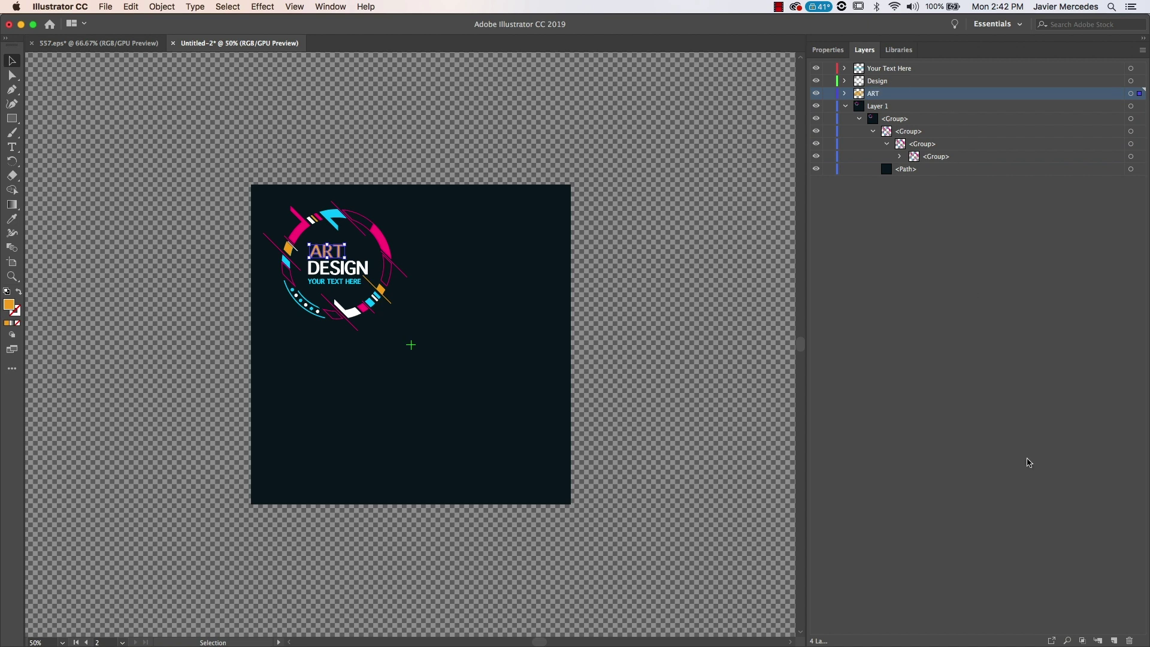
- Move the background path into a new layer named 'Back Ground'
{"action": "left_click", "coordinate": [1115, 639]}
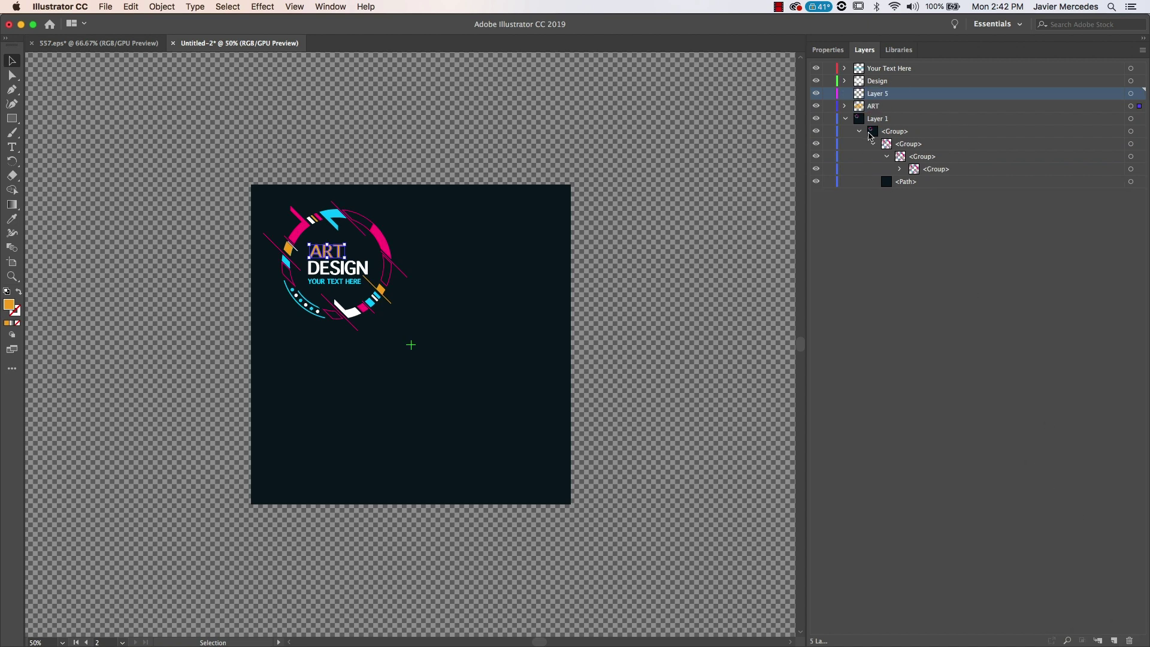
{"action": "left_click", "coordinate": [905, 179]}
{"action": "left_click_drag", "start_coordinate": [882, 184], "coordinate": [851, 175]}
{"action": "double_click", "coordinate": [878, 93]}
{"action": "type", "text": "Back Ground"}
{"action": "key", "text": "Return"}
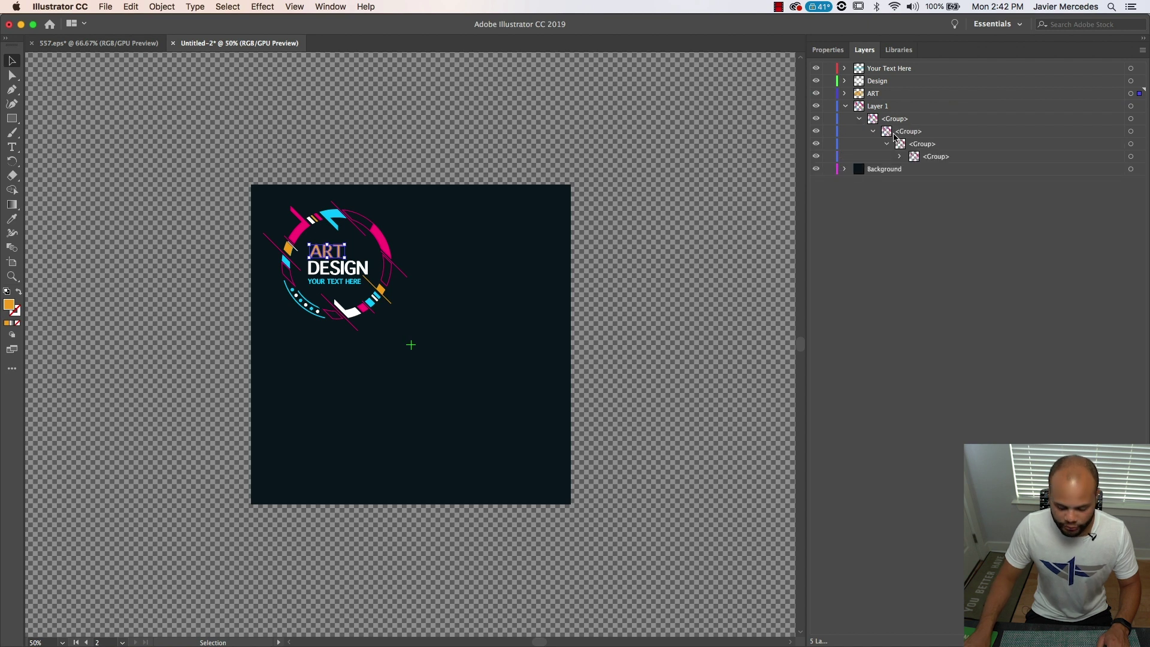
- Rename Layer 1 to Circle and collapse its contents
{"action": "double_click", "coordinate": [877, 106]}
{"action": "type", "text": "Circ"}
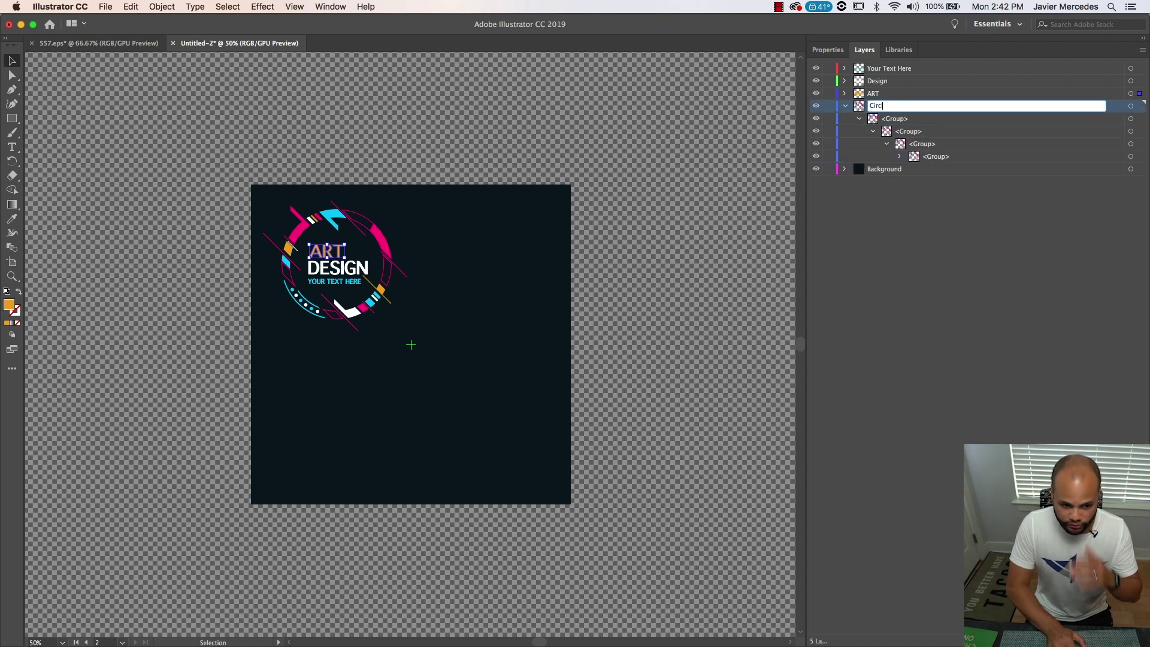
{"action": "type", "text": "le"}
{"action": "key", "text": "Return"}
{"action": "left_click", "coordinate": [382, 331]}
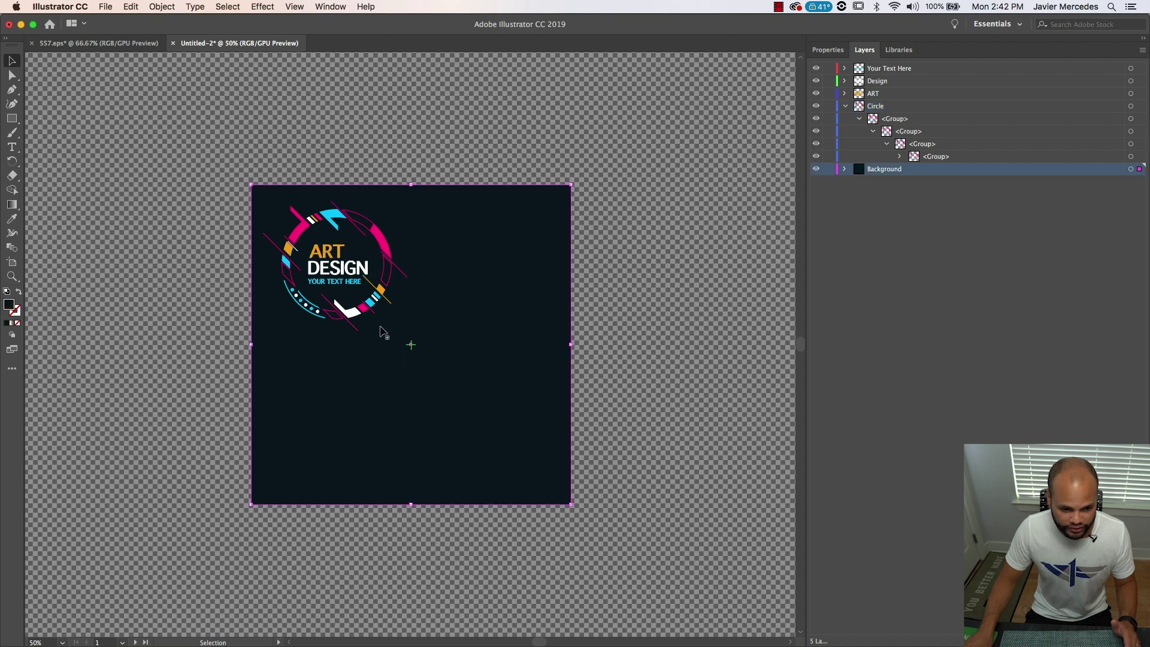
{"action": "left_click", "coordinate": [845, 106]}
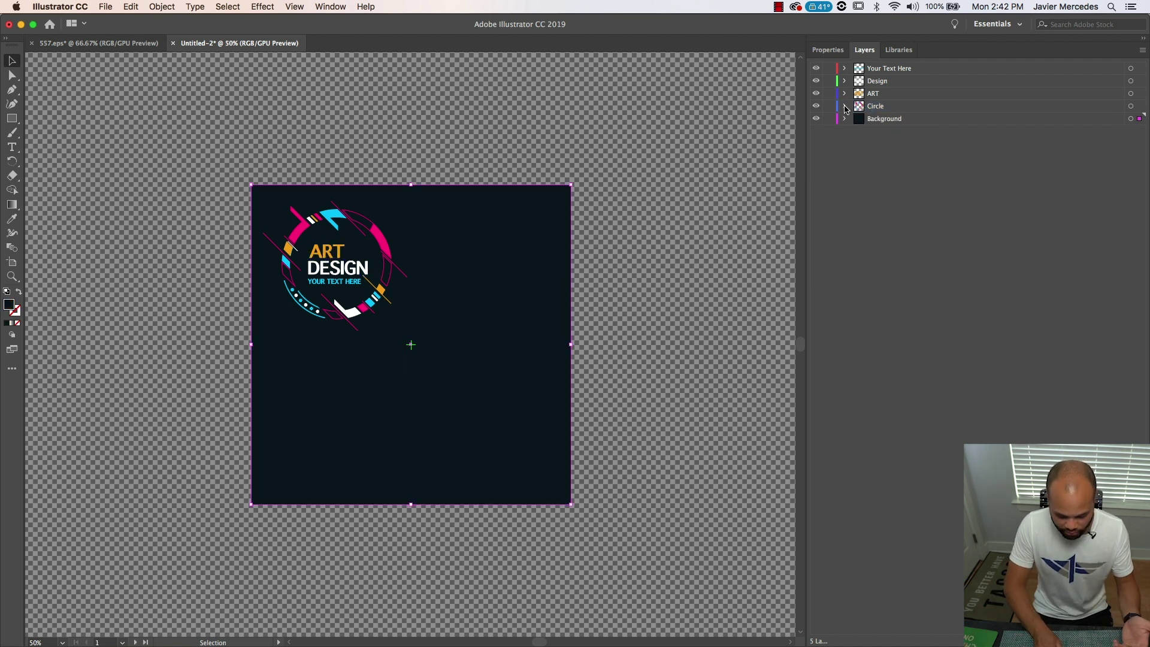
{"action": "key", "text": "super+minus"}
{"action": "key", "text": "super+minus"}
{"action": "key", "text": "super+minus"}
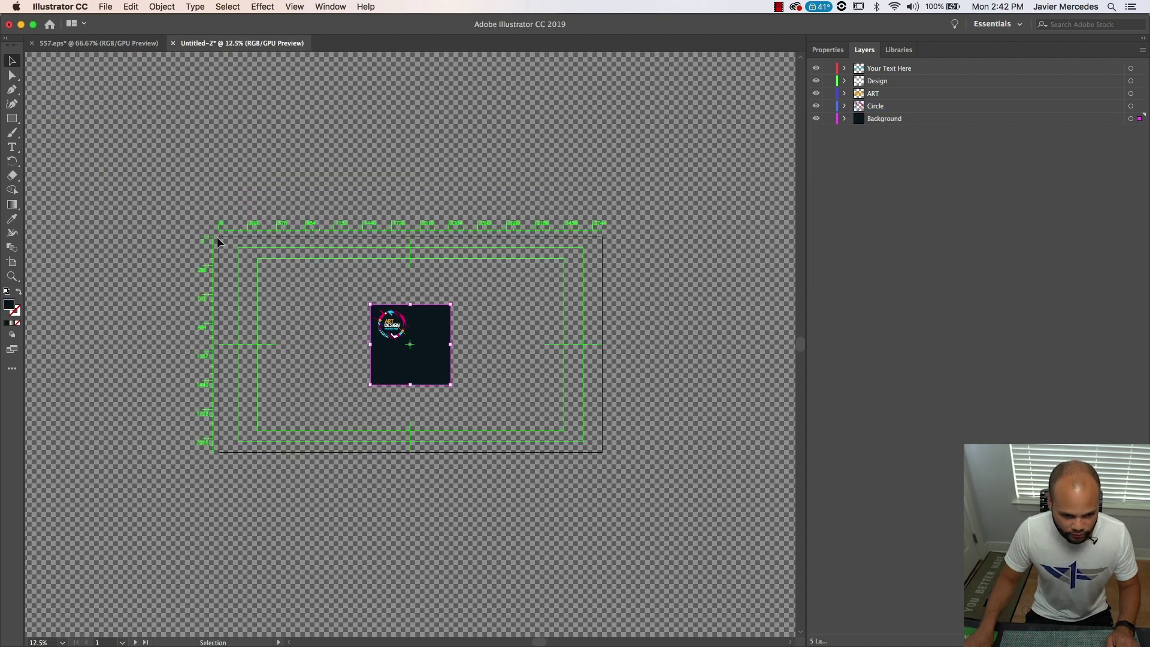
- Stretch the dark background's four edges to the artboard bounds
{"action": "left_click_drag", "start_coordinate": [209, 347], "coordinate": [218, 345]}
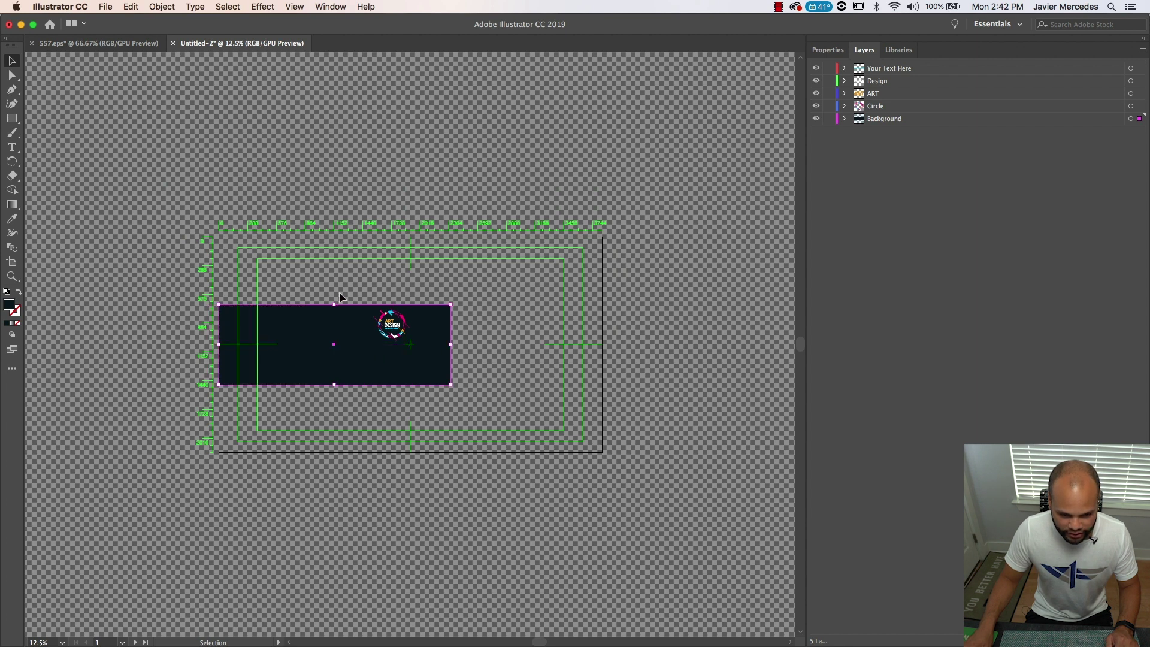
{"action": "left_click_drag", "start_coordinate": [342, 237], "coordinate": [343, 236]}
{"action": "left_click_drag", "start_coordinate": [451, 306], "coordinate": [602, 304]}
{"action": "left_click_drag", "start_coordinate": [410, 384], "coordinate": [410, 452]}
- Select the four badge layers, enlarge the badge and centre it on the artboard
{"action": "left_click", "coordinate": [1064, 108], "text": "shift"}
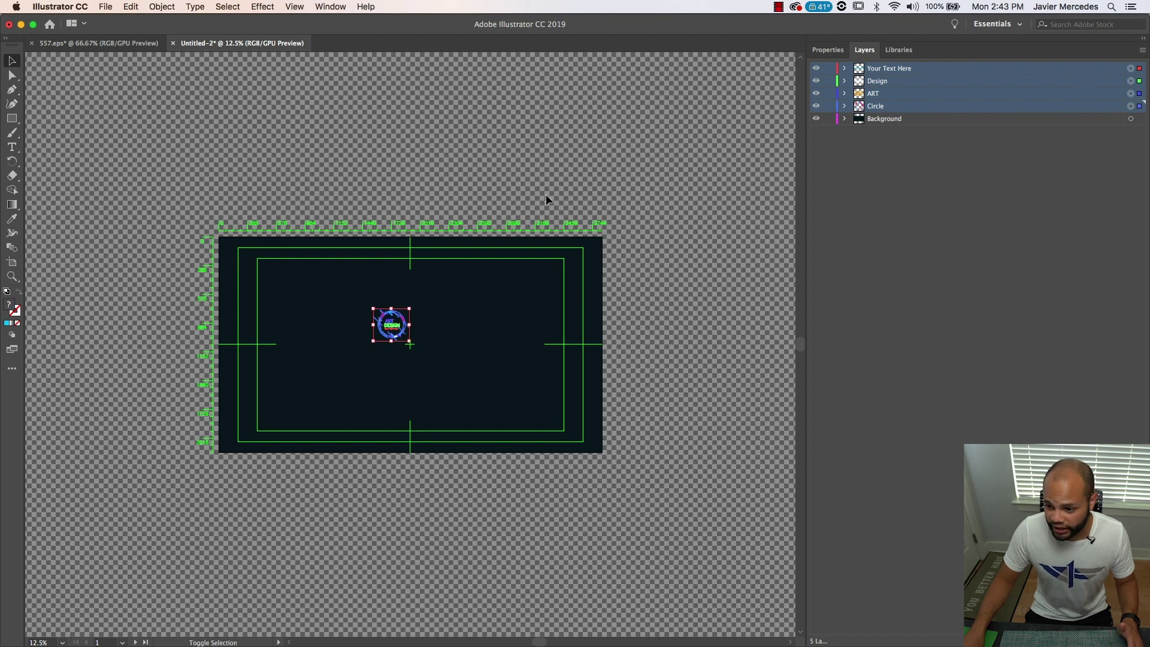
{"action": "scroll", "coordinate": [393, 304], "scroll_direction": "up", "scroll_amount": 2}
{"action": "left_click_drag", "start_coordinate": [446, 312], "coordinate": [791, 191]}
{"action": "left_click_drag", "start_coordinate": [354, 305], "coordinate": [384, 323]}
{"action": "scroll", "coordinate": [483, 301], "scroll_direction": "down", "scroll_amount": 1}
{"action": "left_click_drag", "start_coordinate": [482, 301], "coordinate": [483, 308]}
{"action": "left_click_drag", "start_coordinate": [524, 242], "coordinate": [551, 233]}
{"action": "left_click", "coordinate": [543, 573]}
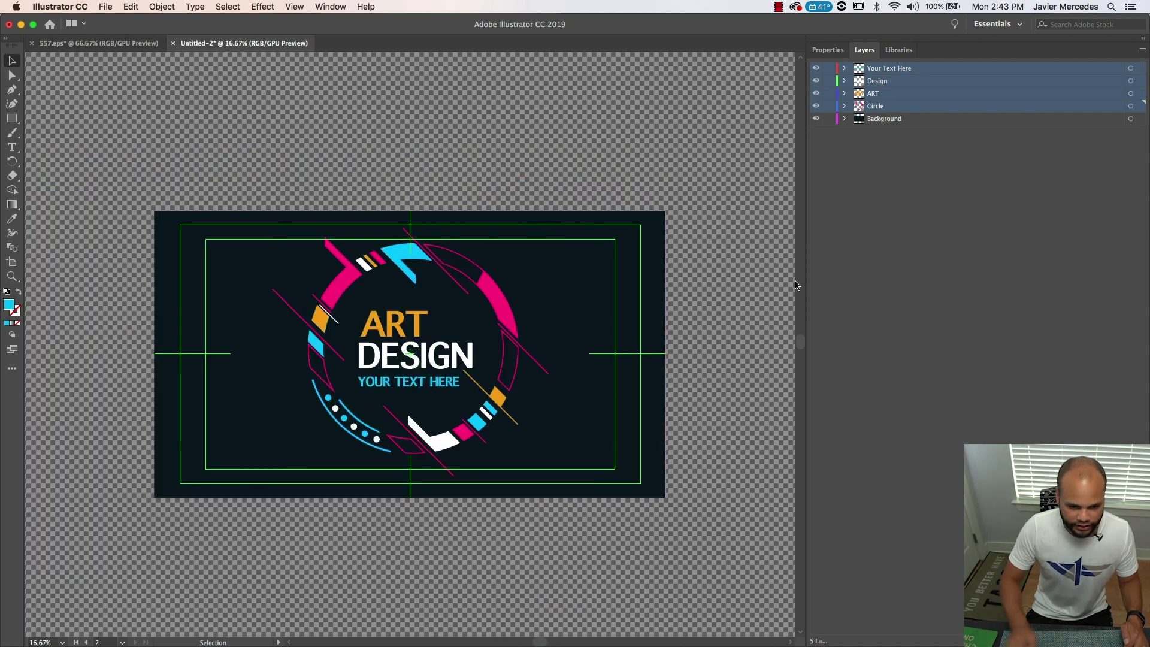
{"action": "key", "text": "super+equal"}
- Save the document as the Illustrator file 'Art Design Your Text' with default options
{"action": "left_click", "coordinate": [880, 180]}
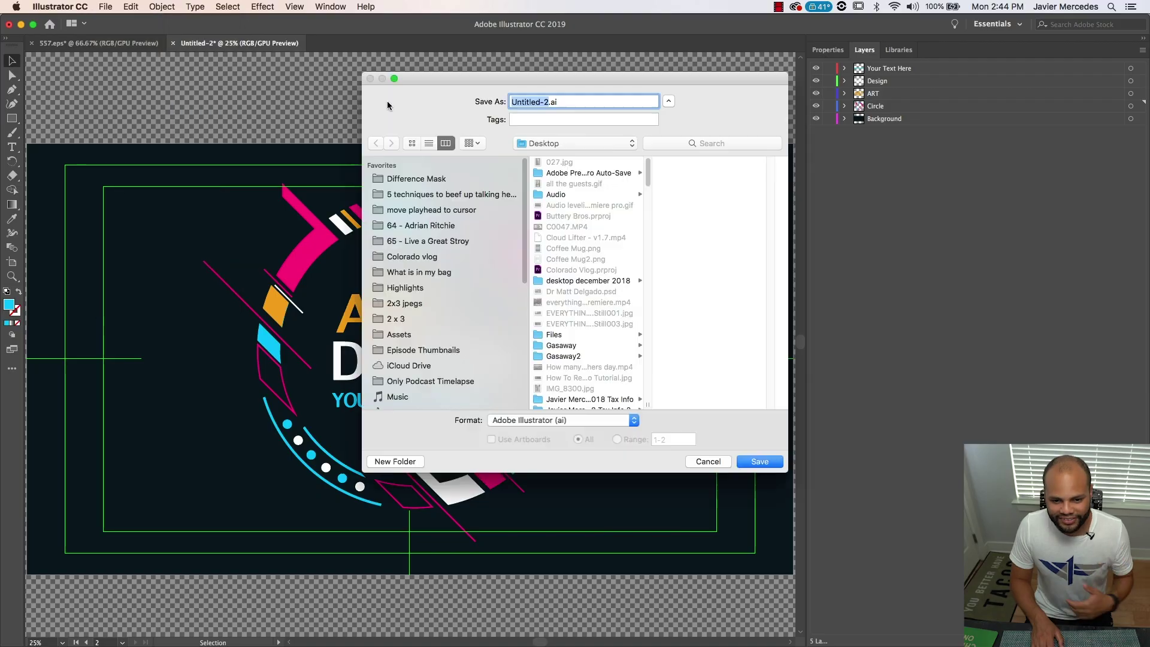
{"action": "type", "text": "Art "}
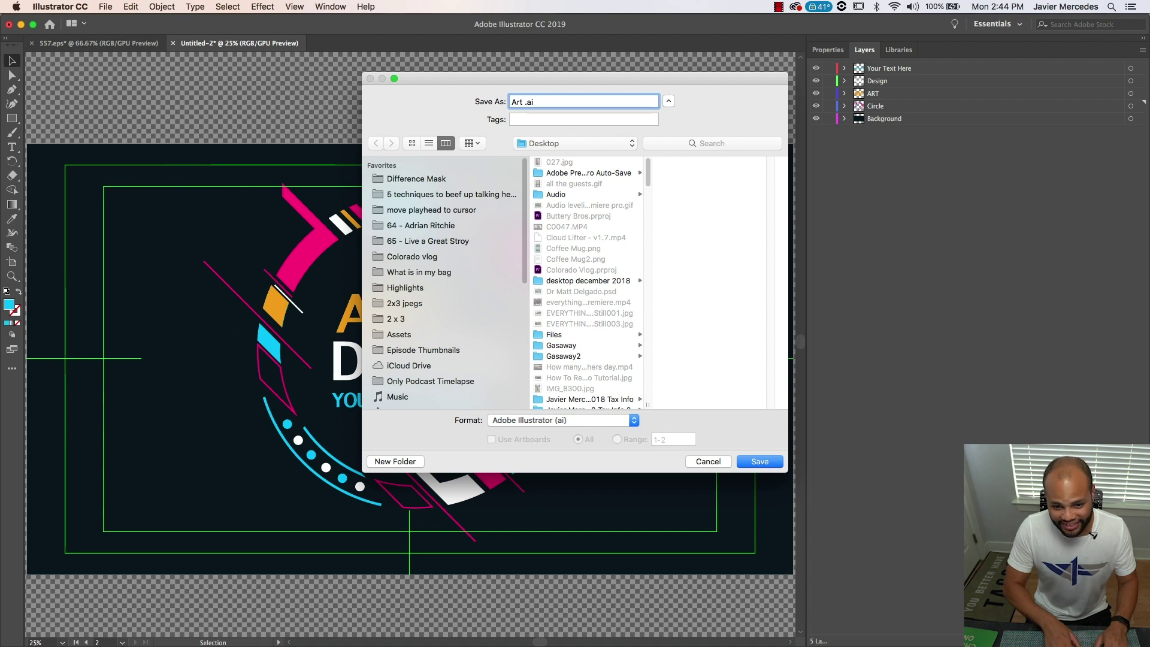
{"action": "type", "text": "Design Your Text"}
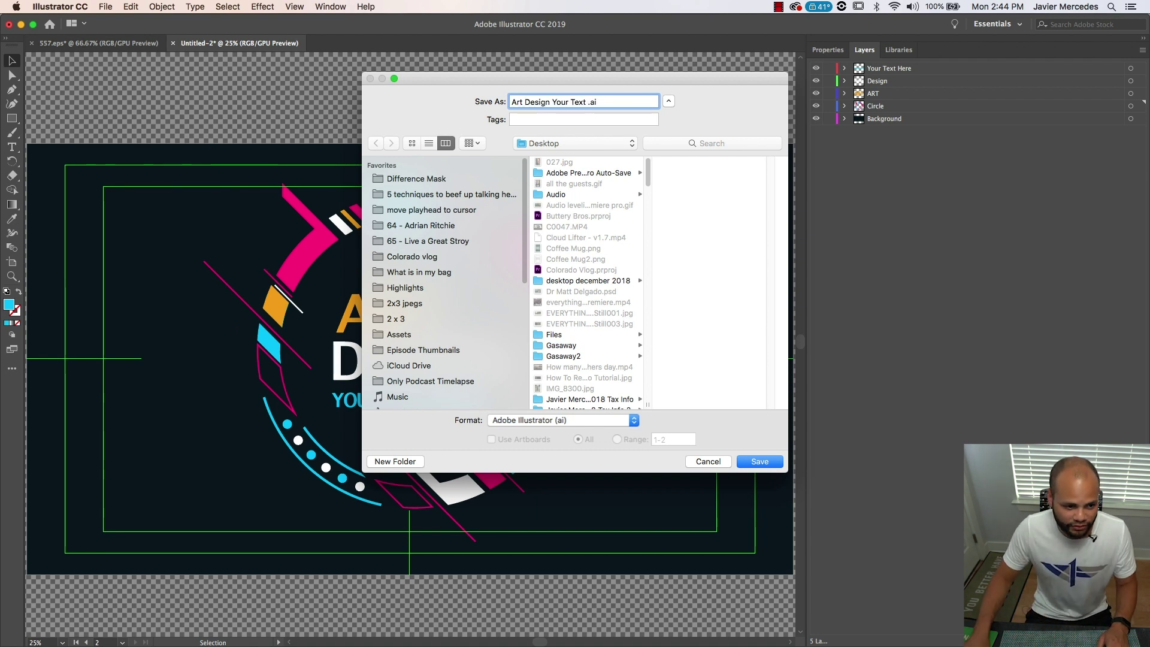
{"action": "key", "text": "Return"}
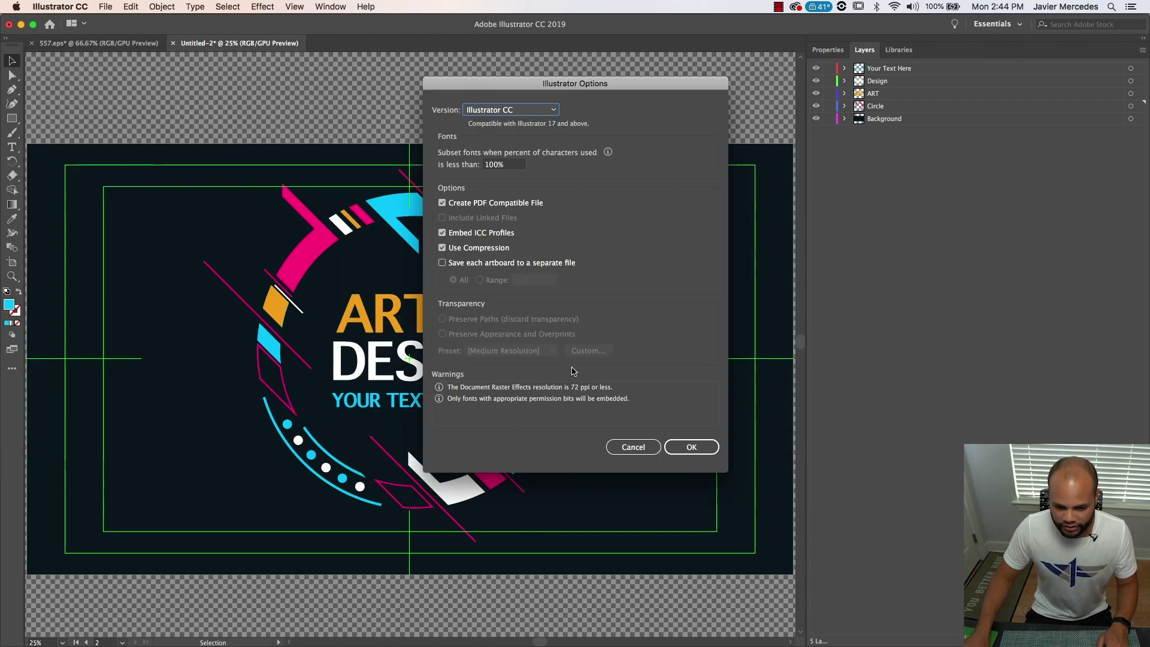
{"action": "left_click", "coordinate": [685, 444]}
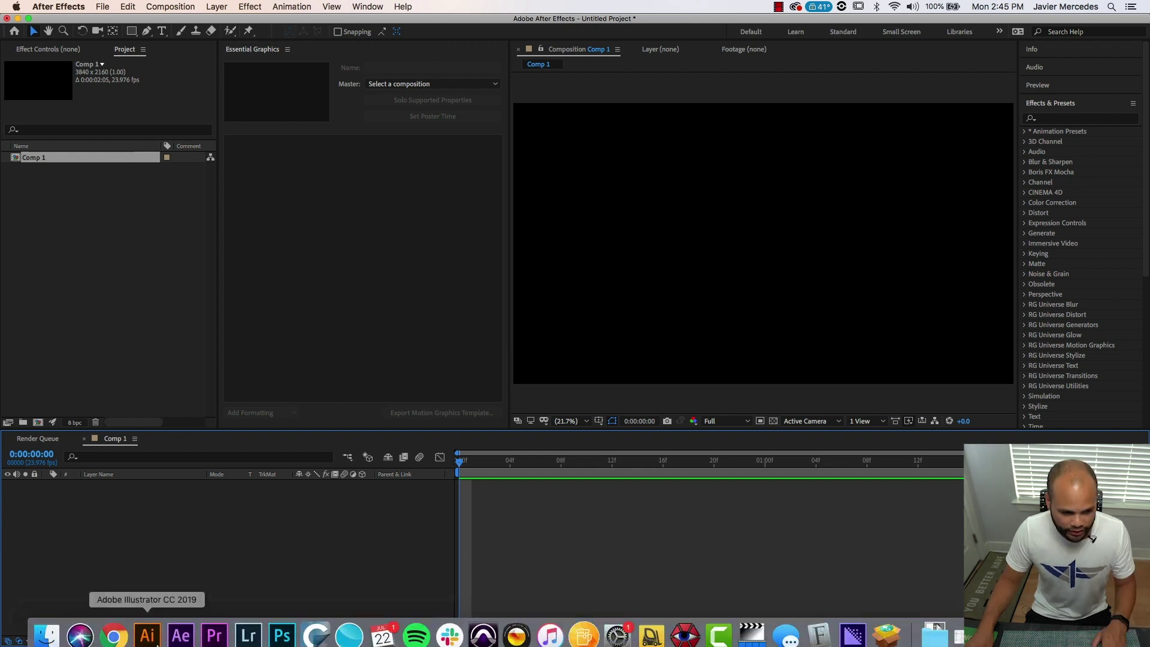
- Import Art Design Your Text Here.ai into the project as Composition - Retain Layer Sizes
{"action": "right_click", "coordinate": [120, 312]}
{"action": "left_click", "coordinate": [73, 225]}
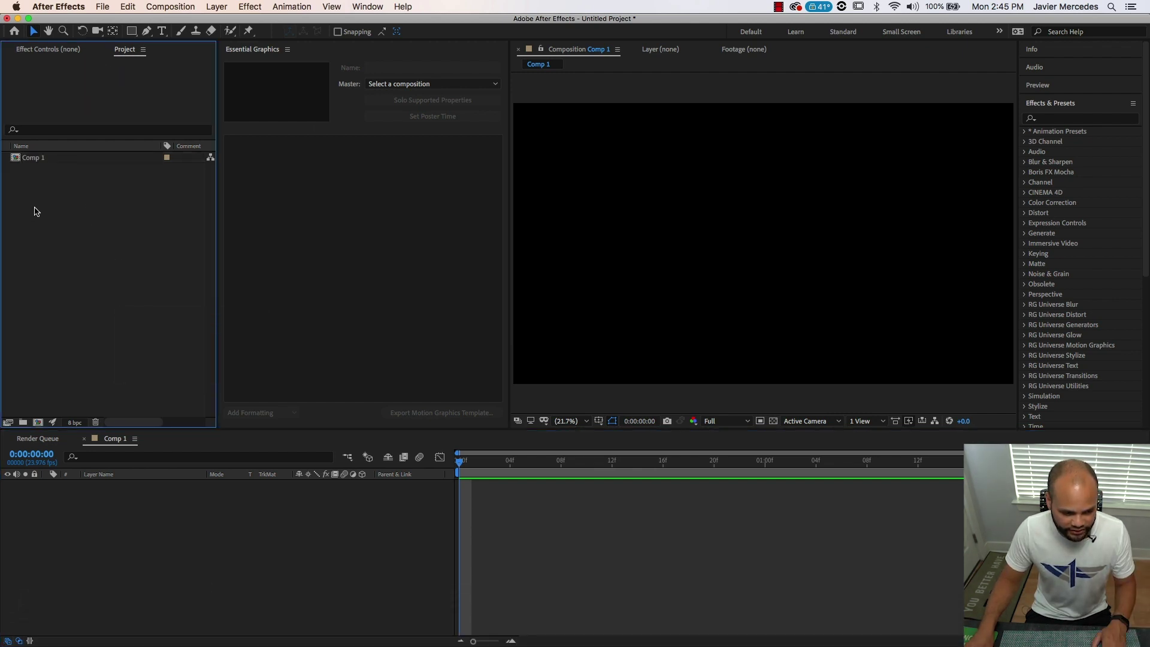
{"action": "right_click", "coordinate": [87, 274]}
{"action": "mouse_move", "coordinate": [179, 325]}
{"action": "left_click", "coordinate": [271, 330]}
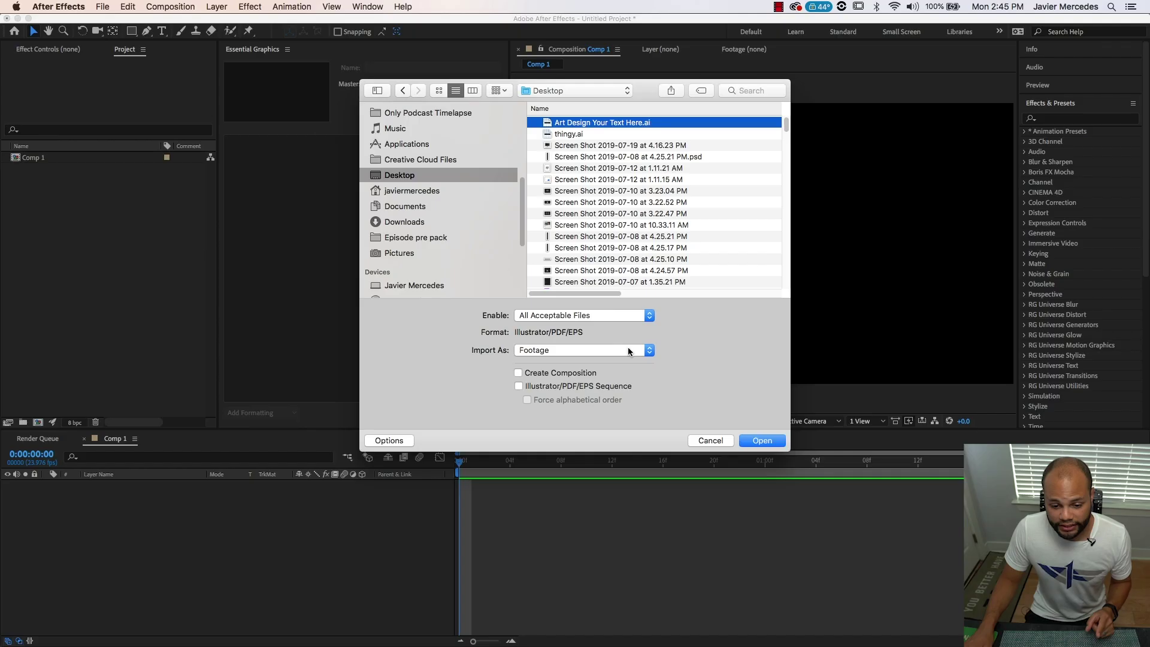
{"action": "left_click", "coordinate": [627, 348]}
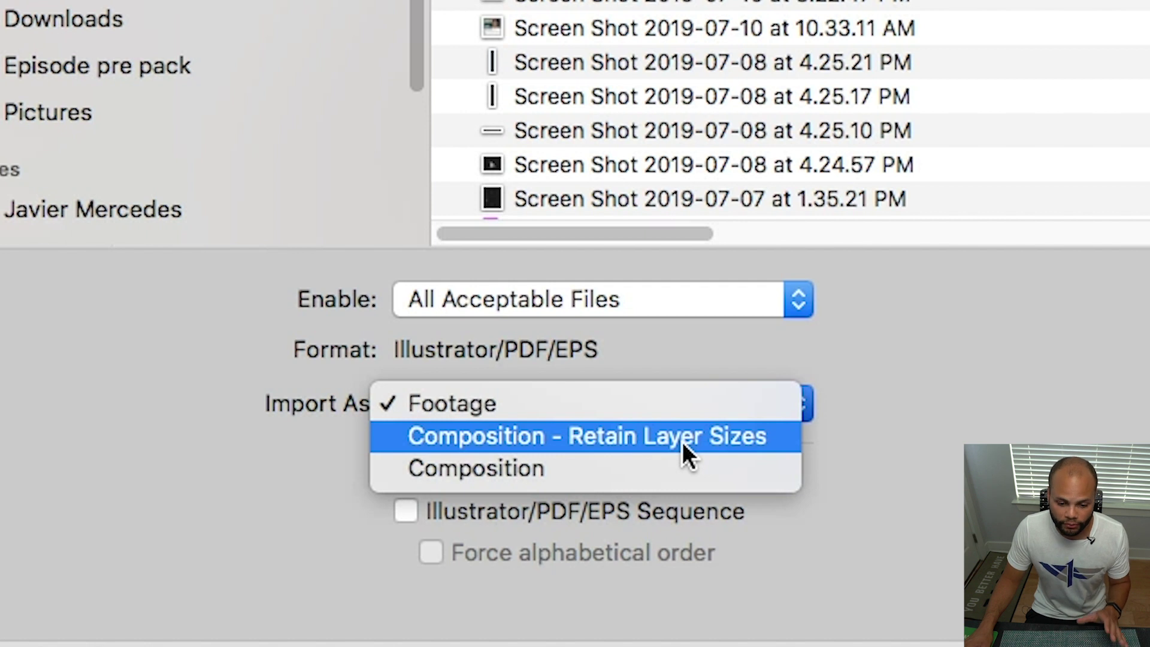
{"action": "left_click", "coordinate": [681, 441]}
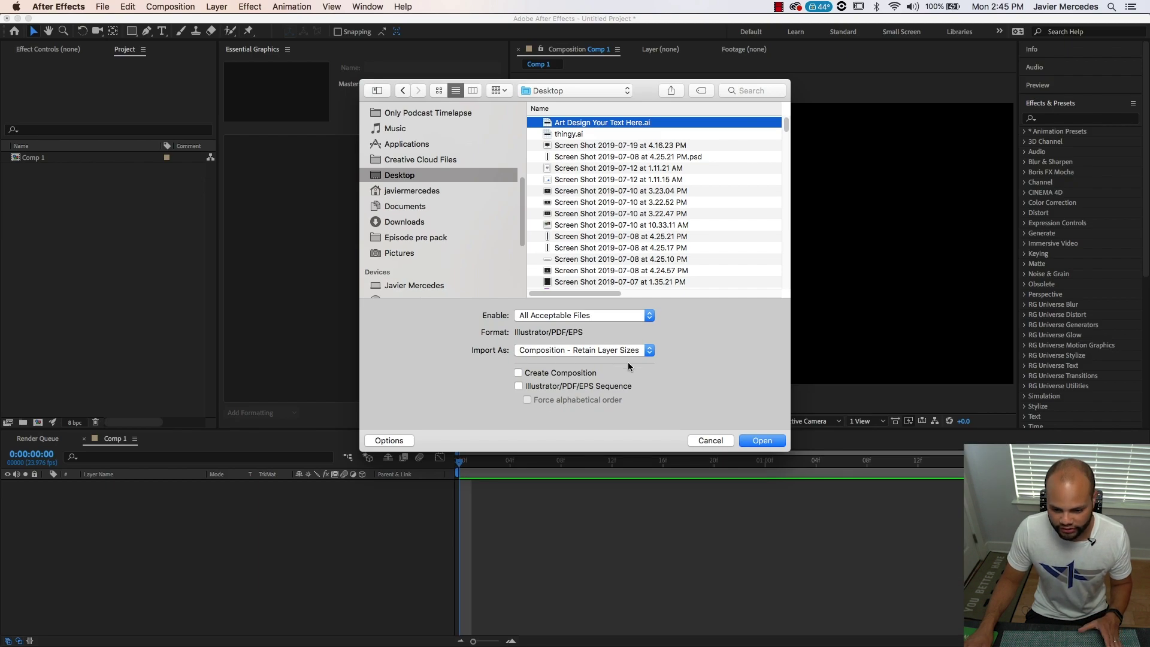
{"action": "left_click", "coordinate": [762, 440]}
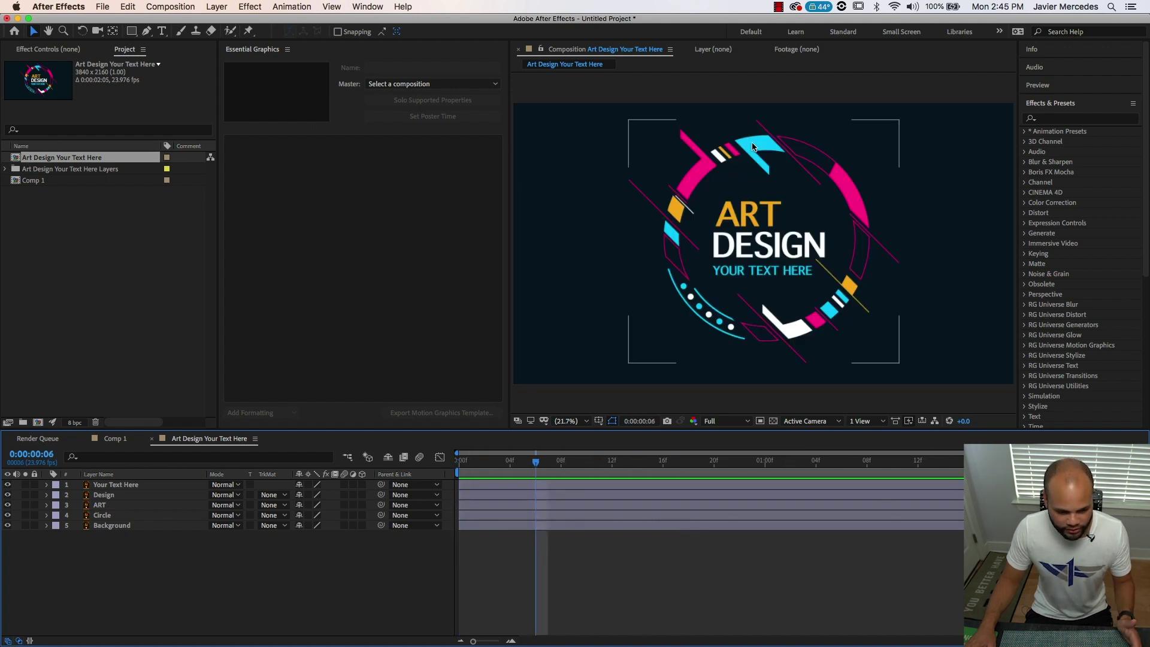
{"action": "left_click", "coordinate": [123, 485]}
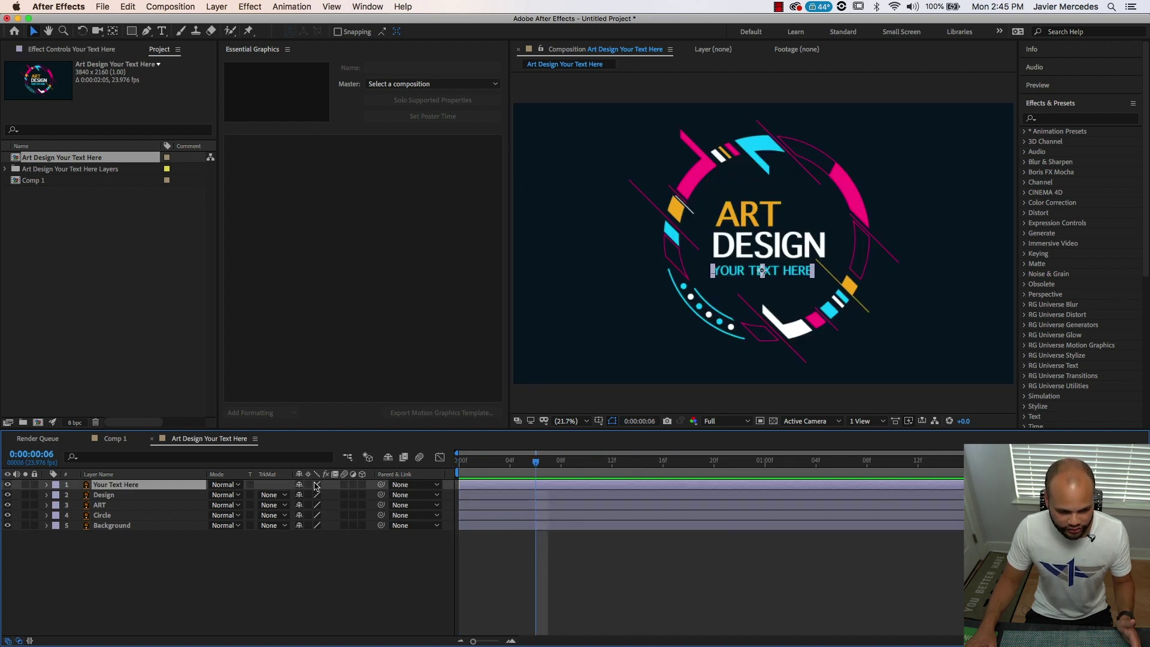
{"action": "left_click", "coordinate": [7, 484]}
{"action": "left_click", "coordinate": [7, 485]}
{"action": "left_click", "coordinate": [7, 495]}
{"action": "left_click", "coordinate": [7, 495]}
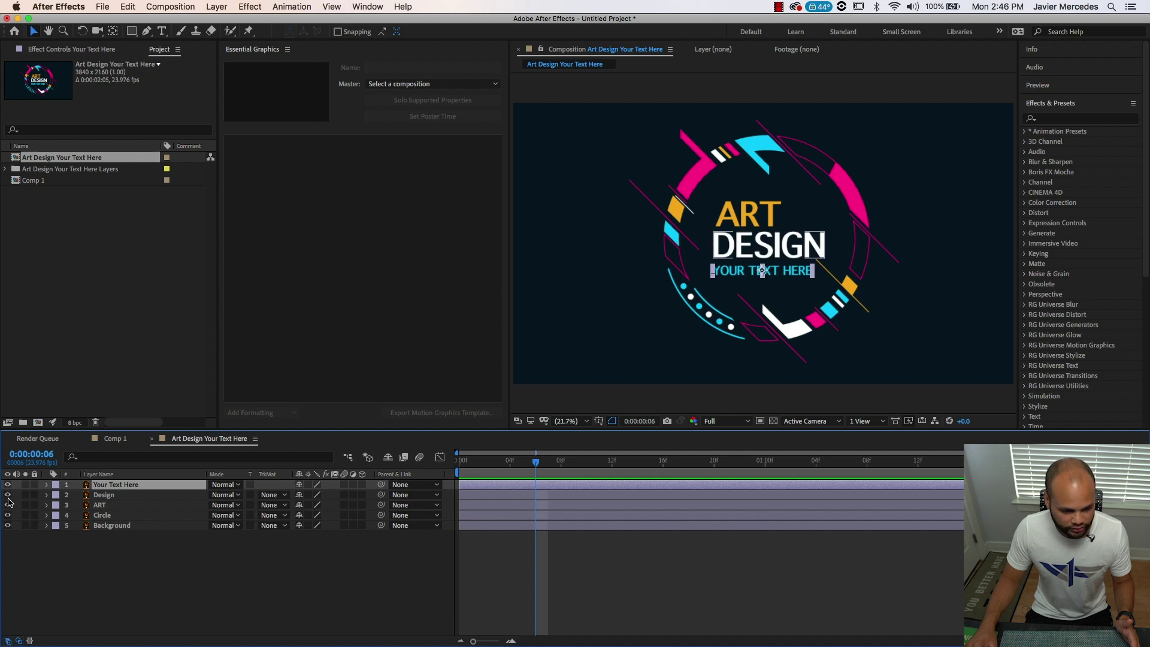
{"action": "left_click", "coordinate": [7, 505]}
{"action": "left_click", "coordinate": [7, 515]}
{"action": "left_click", "coordinate": [7, 515]}
{"action": "left_click", "coordinate": [8, 525]}
{"action": "left_click", "coordinate": [7, 525]}
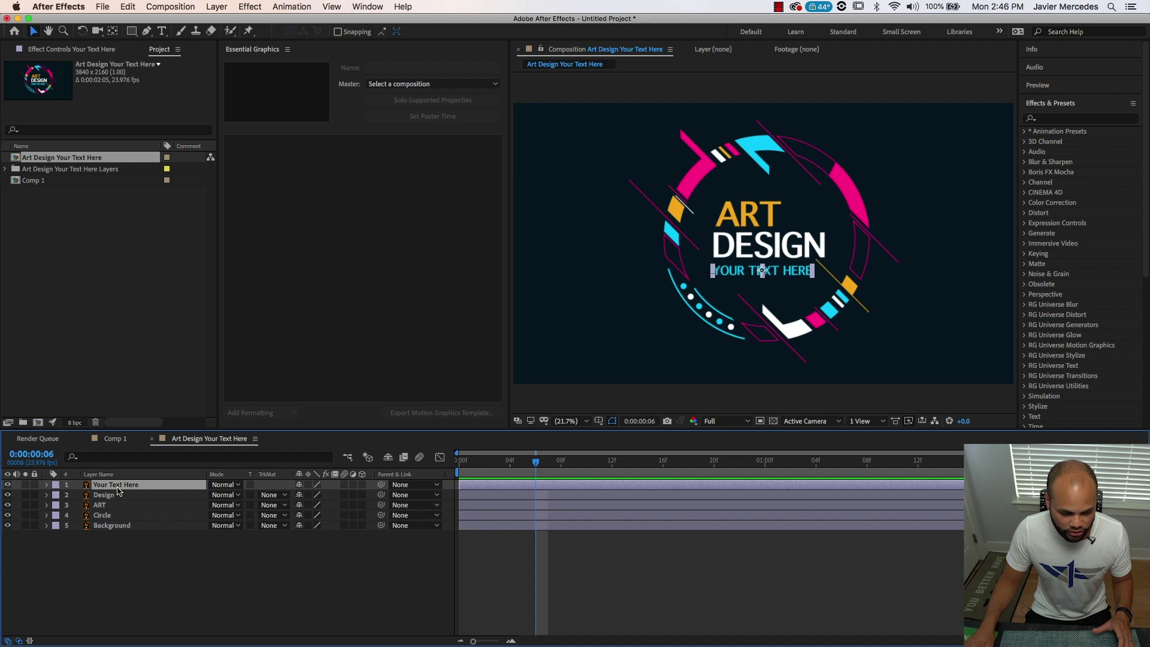
{"action": "left_click", "coordinate": [122, 499]}
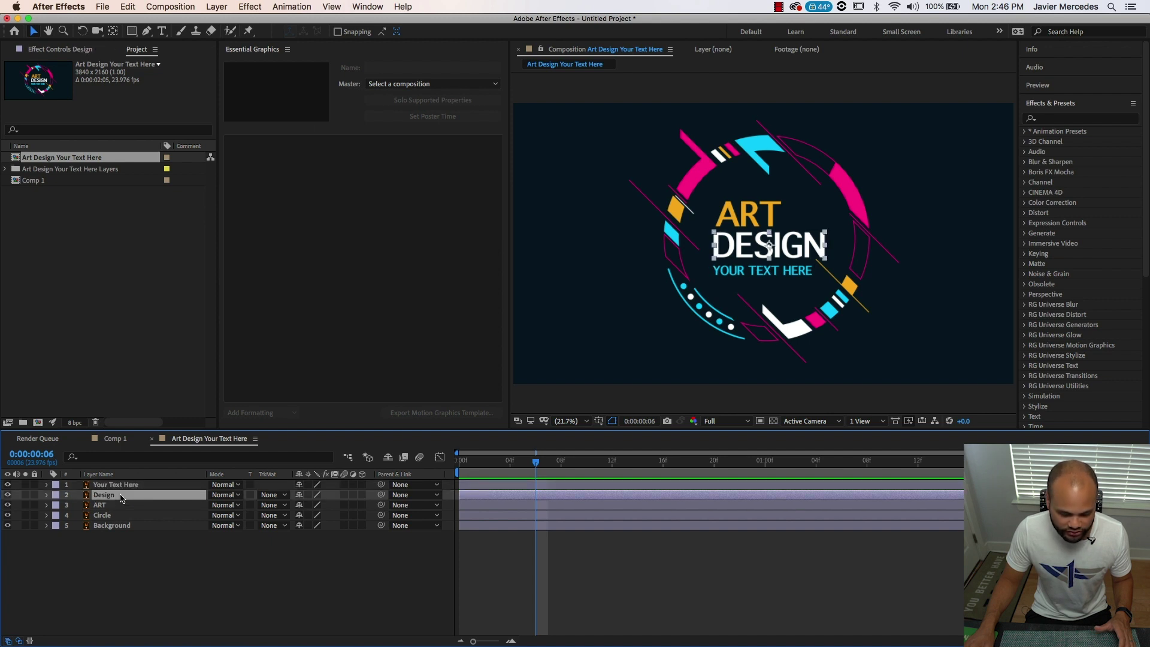
{"action": "left_click", "coordinate": [122, 507]}
{"action": "left_click", "coordinate": [122, 516]}
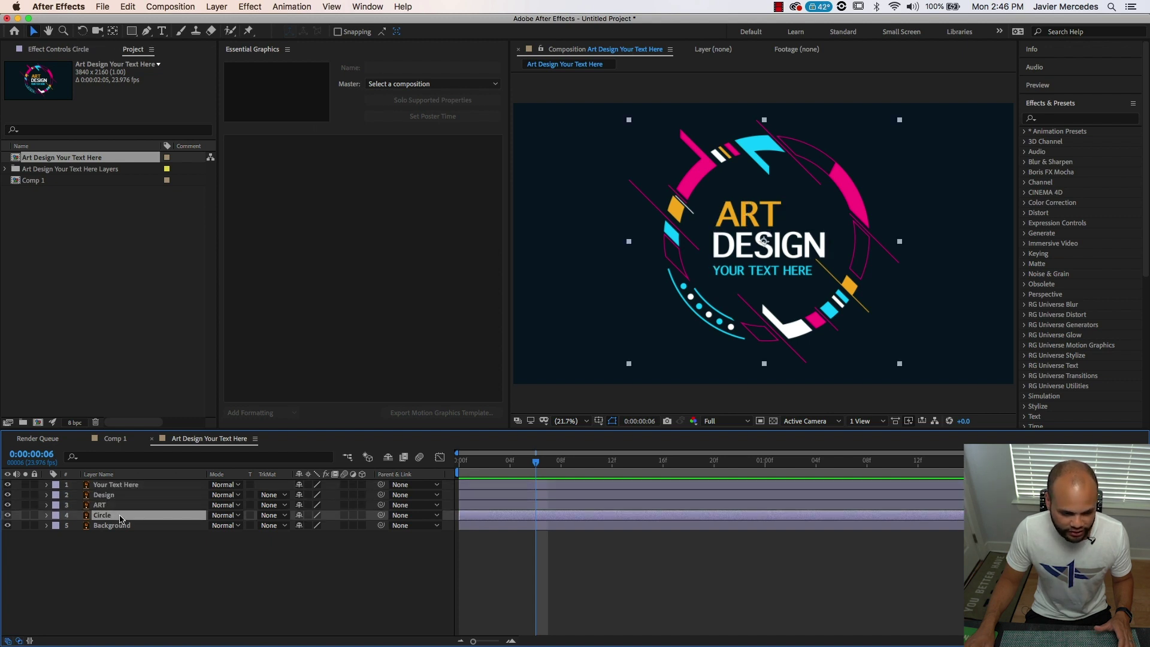
{"action": "left_click", "coordinate": [120, 523]}
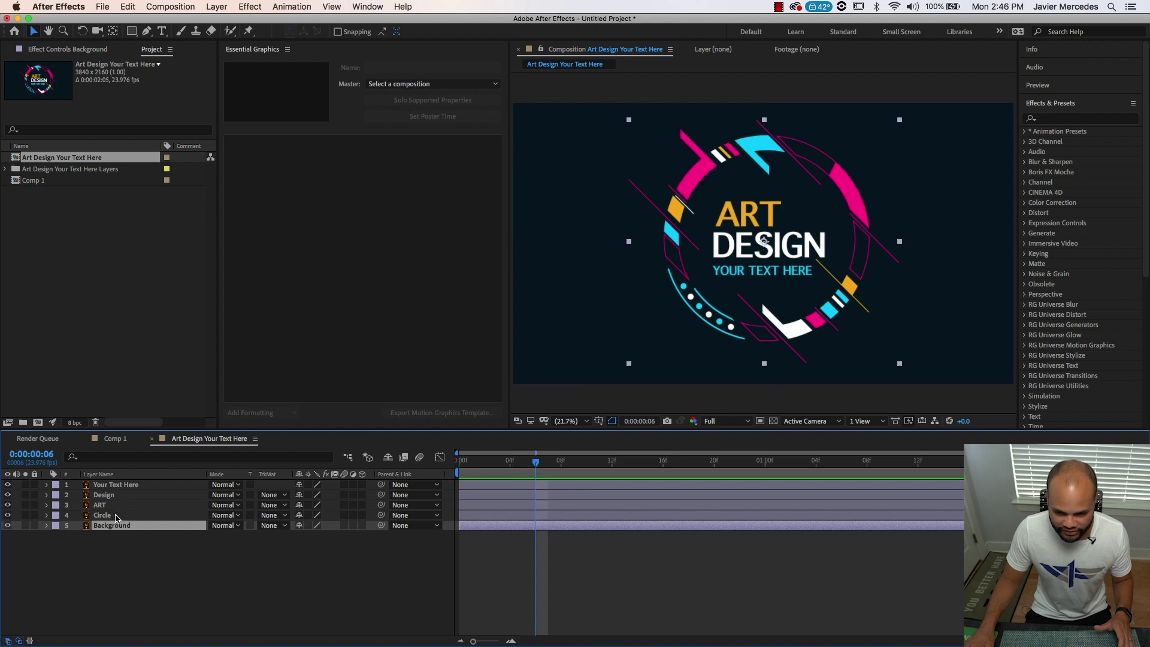
{"action": "left_click", "coordinate": [117, 517]}
{"action": "left_click", "coordinate": [114, 505]}
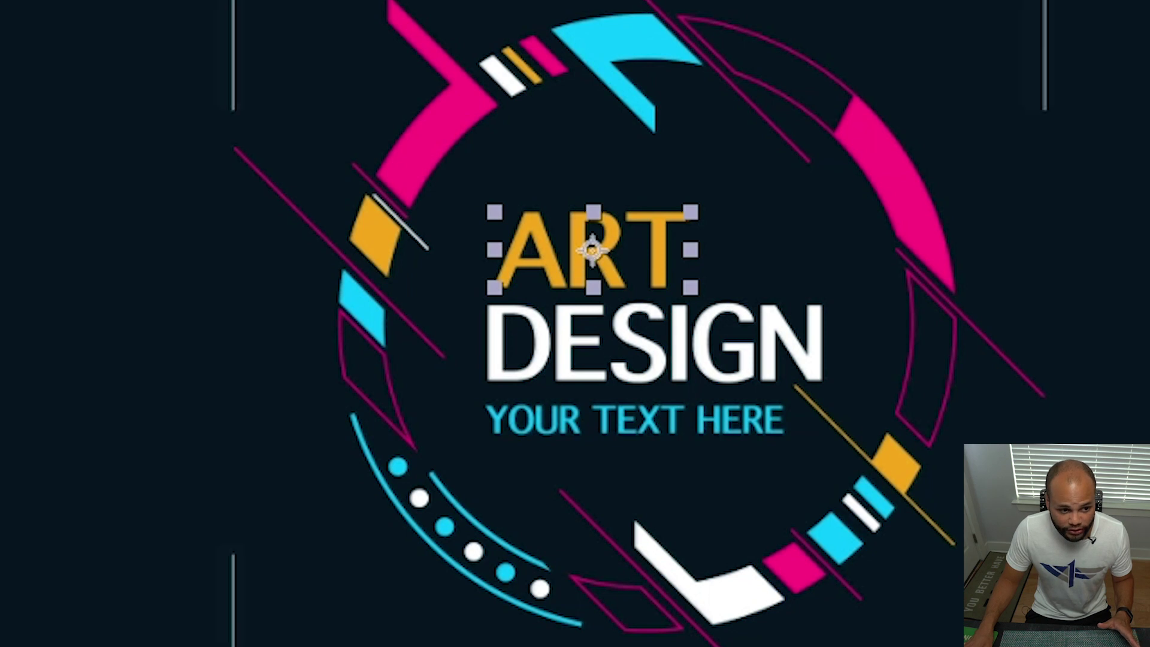
{"action": "left_click_drag", "start_coordinate": [594, 249], "coordinate": [583, 325]}
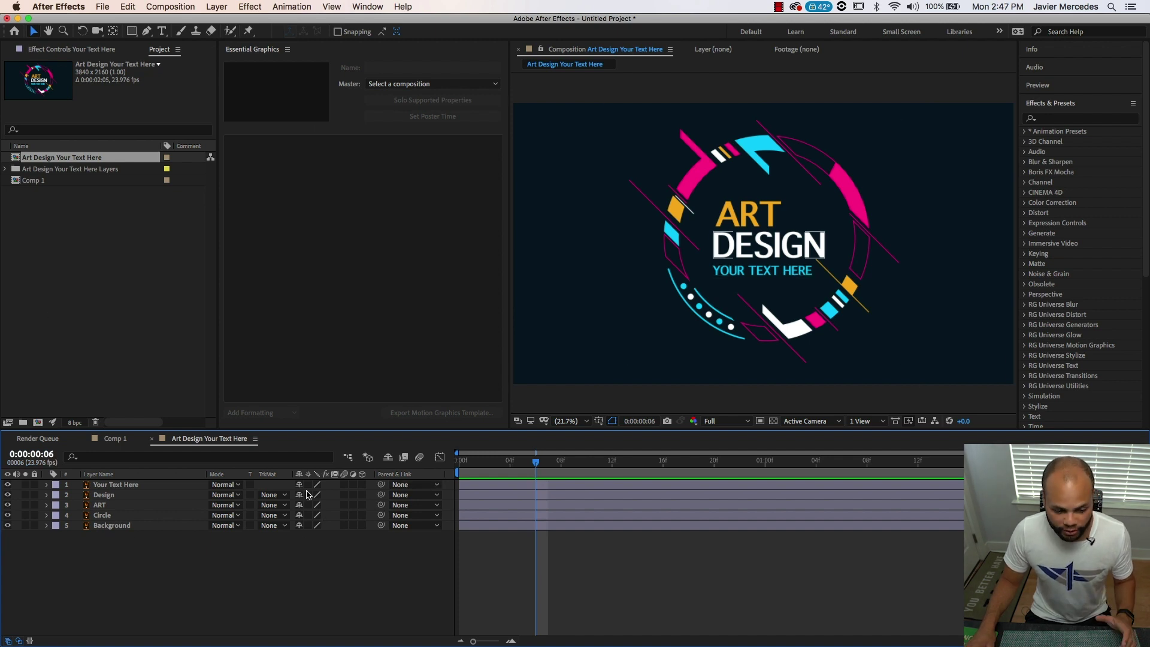
- Scale all five badge layers up to 1297% and turn on Continuously Rasterize
{"action": "left_click", "coordinate": [551, 484]}
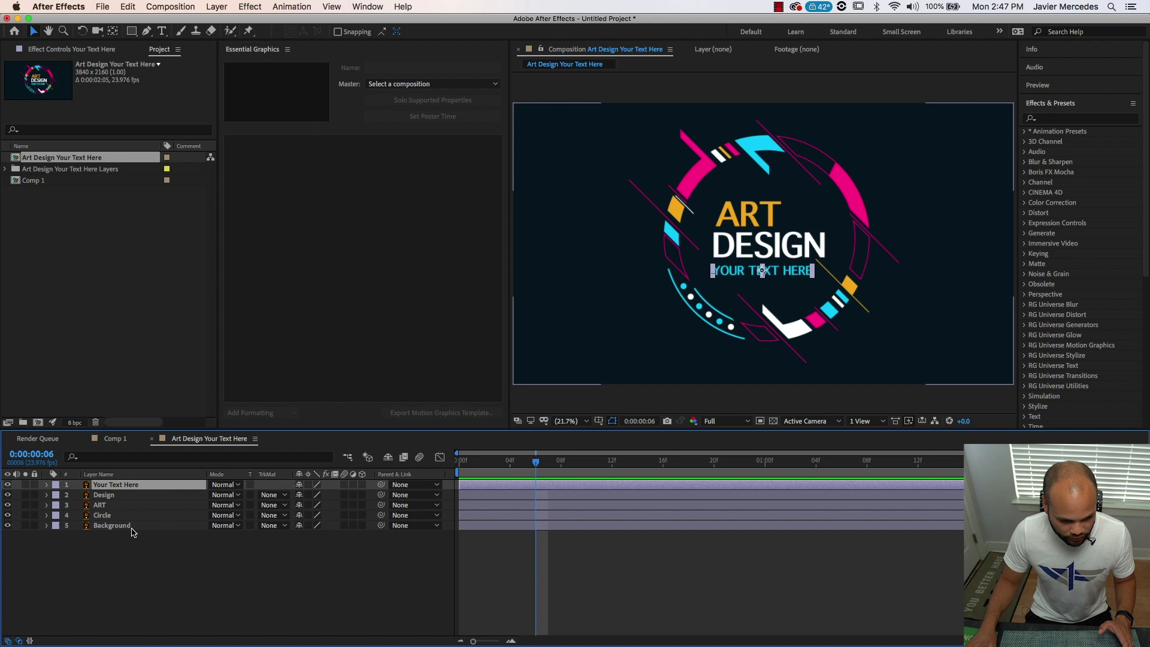
{"action": "left_click", "coordinate": [133, 527], "text": "shift"}
{"action": "key", "text": "s"}
{"action": "left_click_drag", "start_coordinate": [306, 499], "coordinate": [1003, 240]}
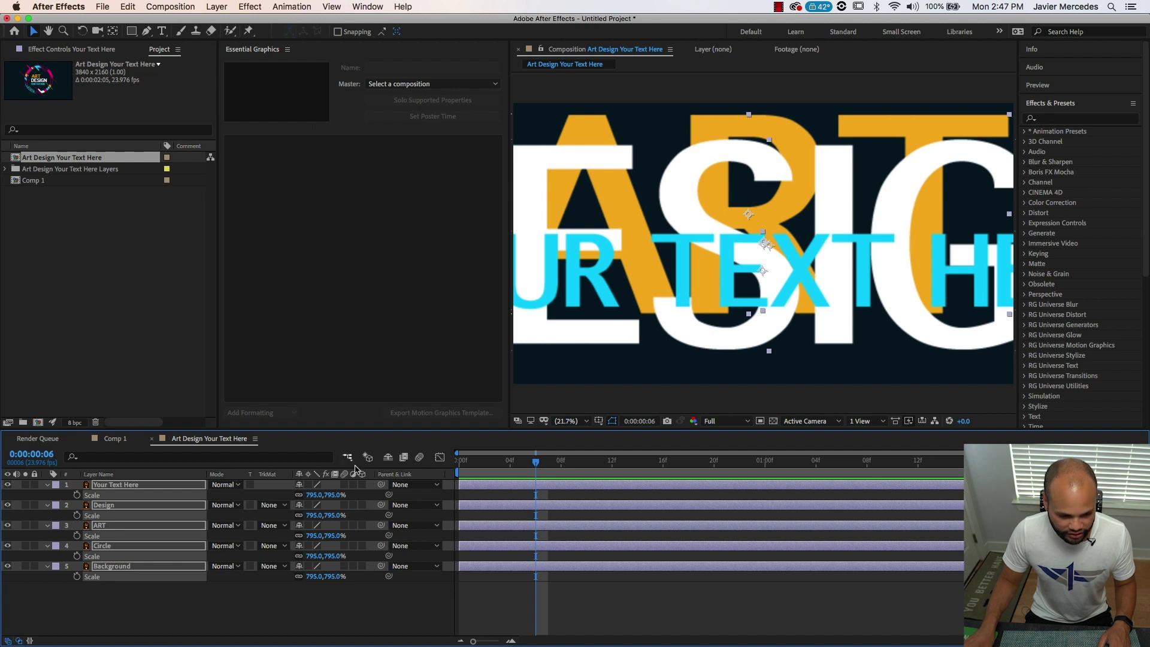
{"action": "mouse_move", "coordinate": [322, 498]}
{"action": "left_mouse_down"}
{"action": "mouse_move", "coordinate": [408, 496]}
{"action": "mouse_move", "coordinate": [311, 486]}
{"action": "left_mouse_up"}
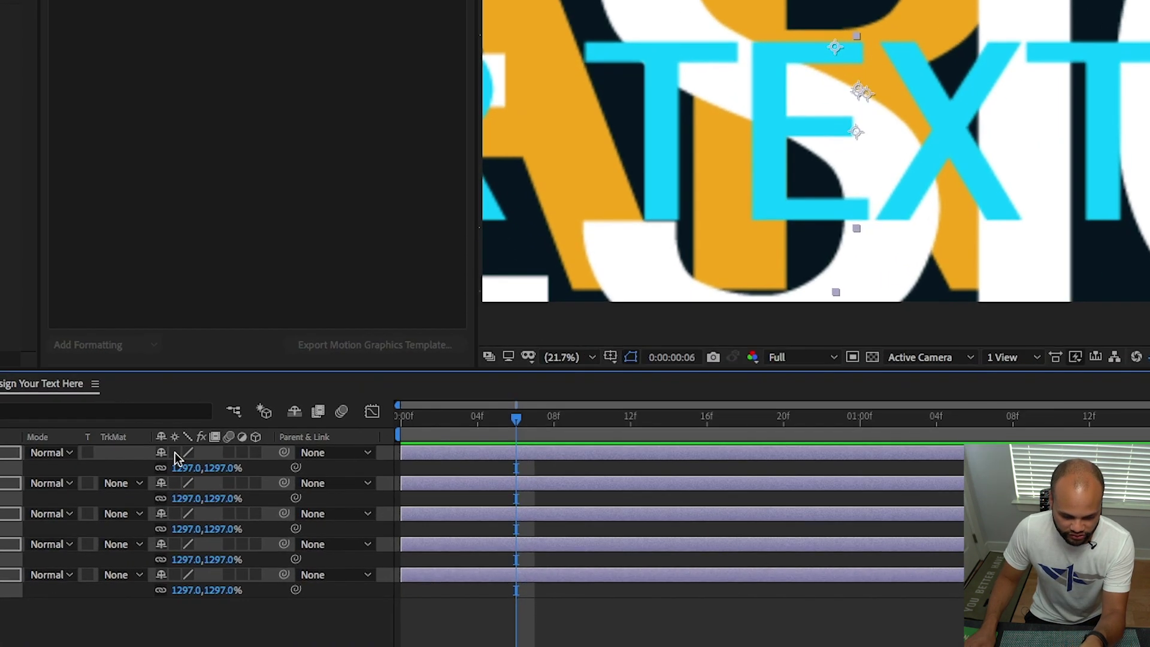
{"action": "left_click", "coordinate": [176, 454]}
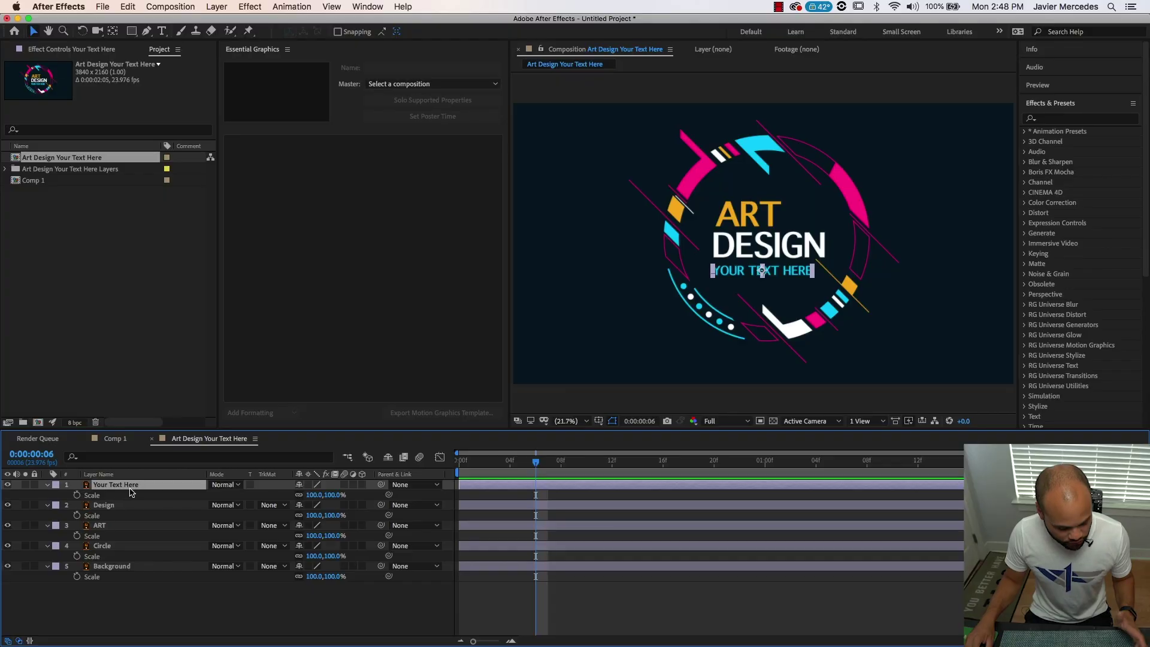
- Run Create Shapes from Vector Layer on all five selected badge layers
{"action": "left_click", "coordinate": [116, 484]}
{"action": "left_click", "coordinate": [111, 566], "text": "shift"}
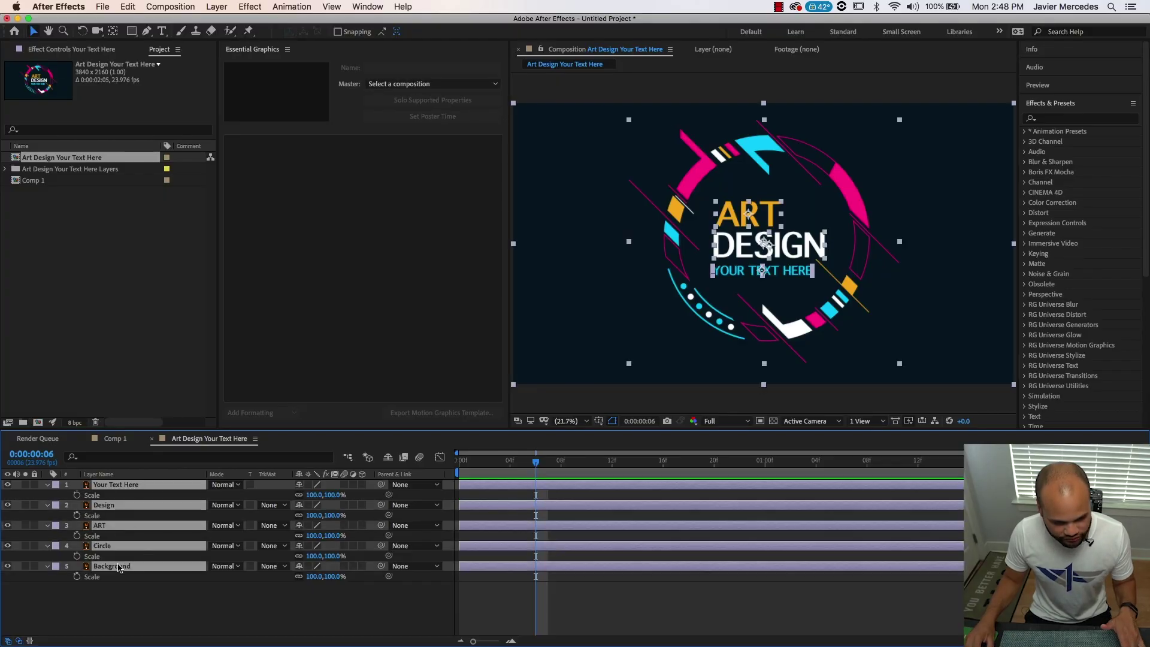
{"action": "right_click", "coordinate": [114, 488]}
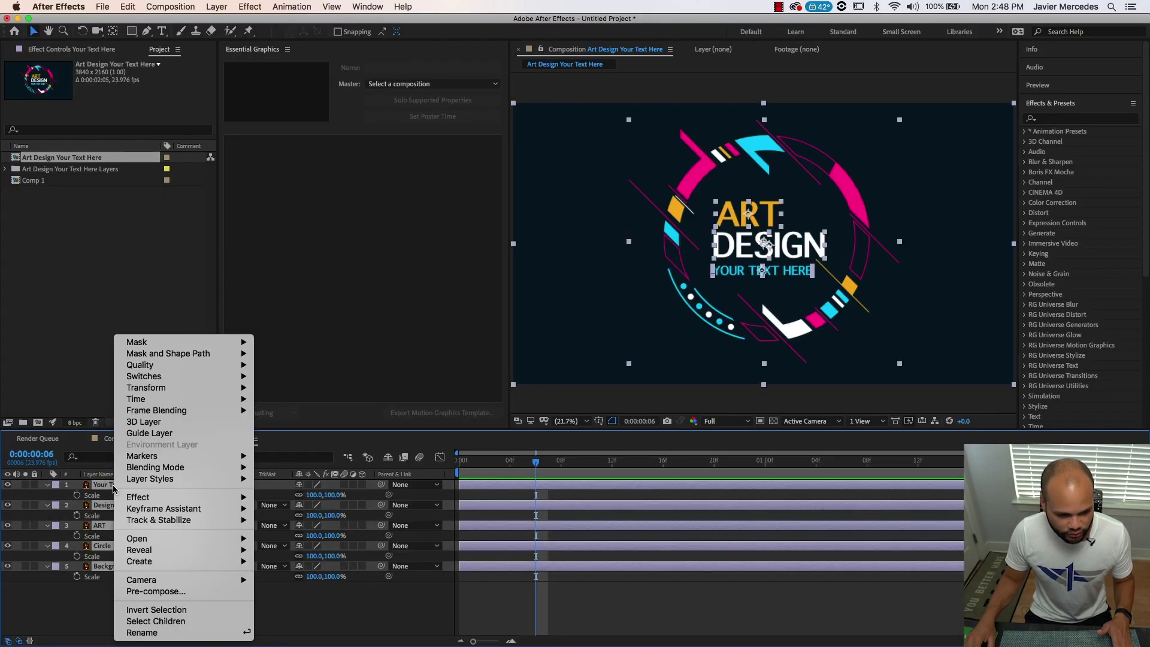
{"action": "mouse_move", "coordinate": [154, 563]}
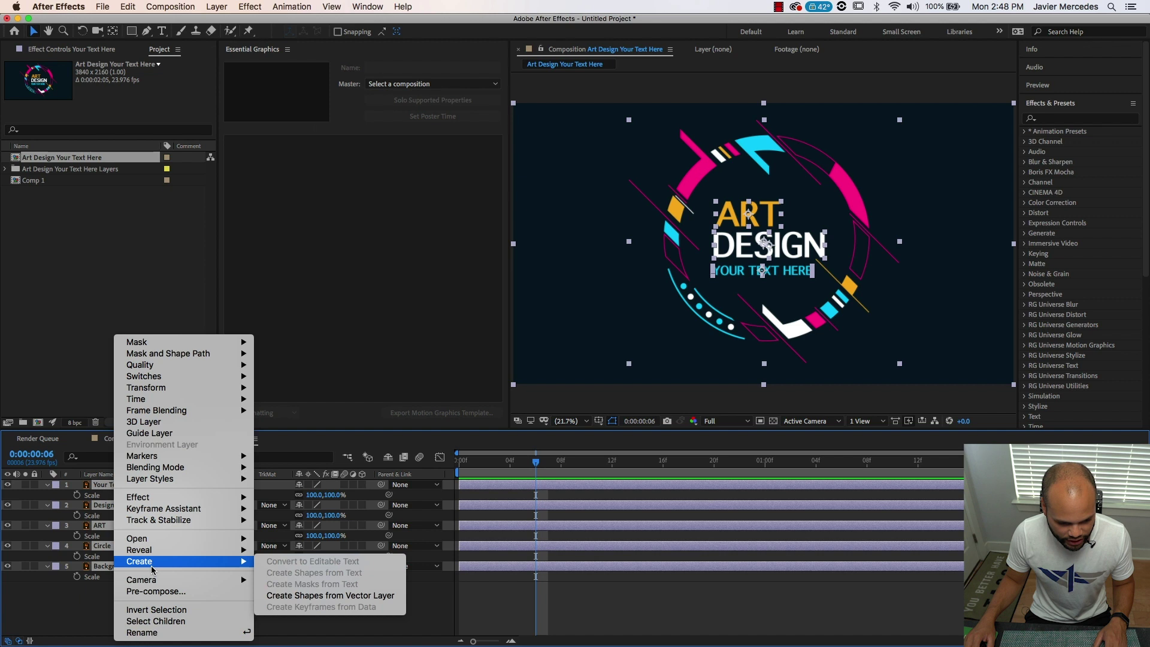
{"action": "left_click", "coordinate": [344, 599]}
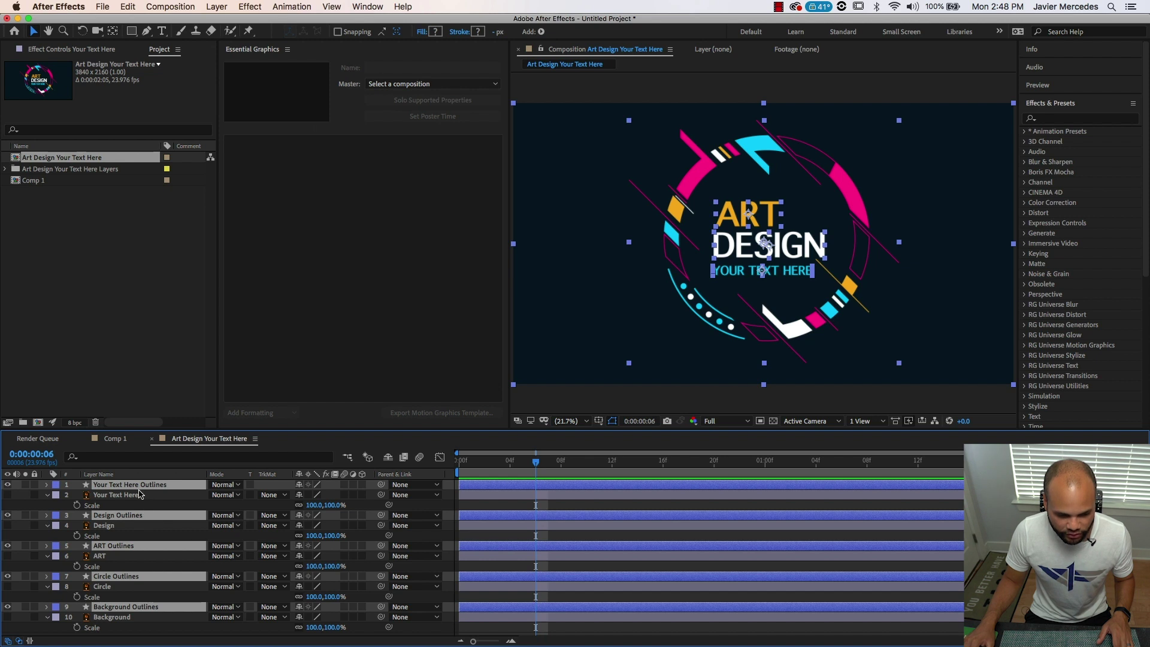
- Move the Outlines layers to the top and collapse the originals' Scale rows
{"action": "left_click_drag", "start_coordinate": [142, 489], "coordinate": [137, 496]}
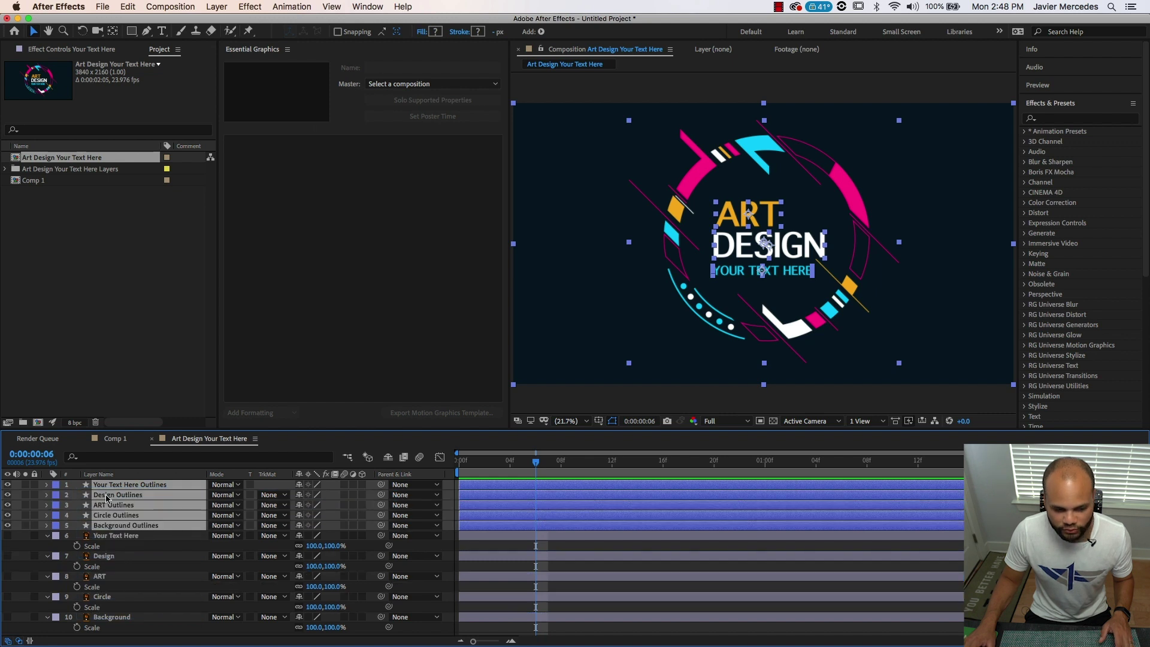
{"action": "left_click", "coordinate": [127, 537]}
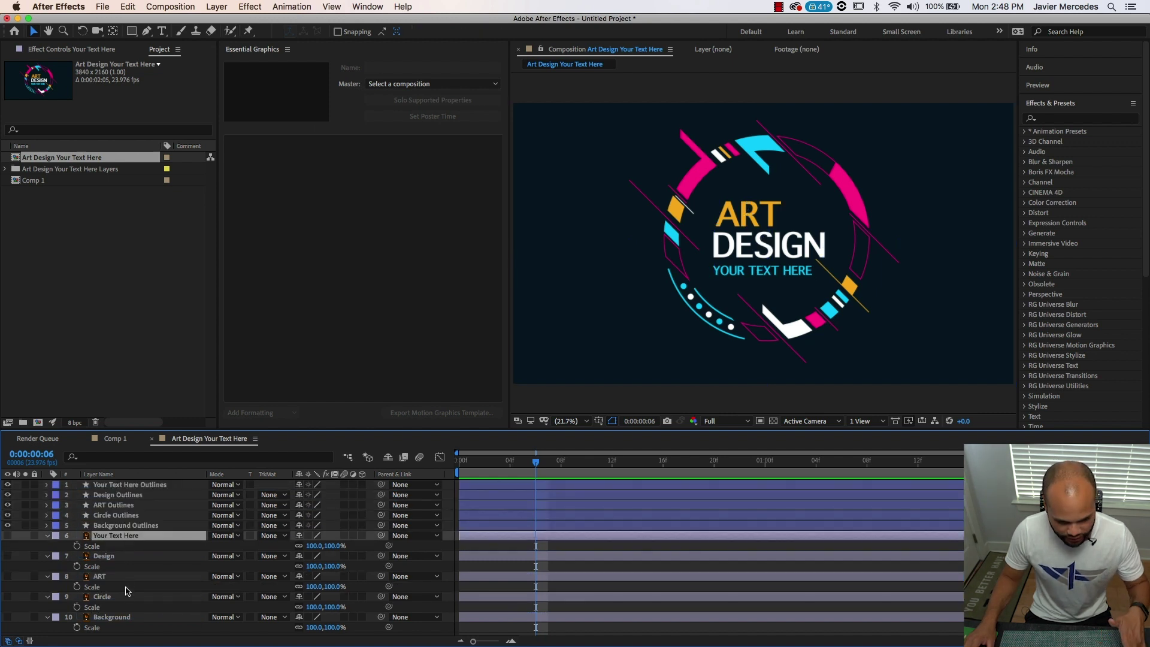
{"action": "left_click", "coordinate": [123, 616], "text": "shift"}
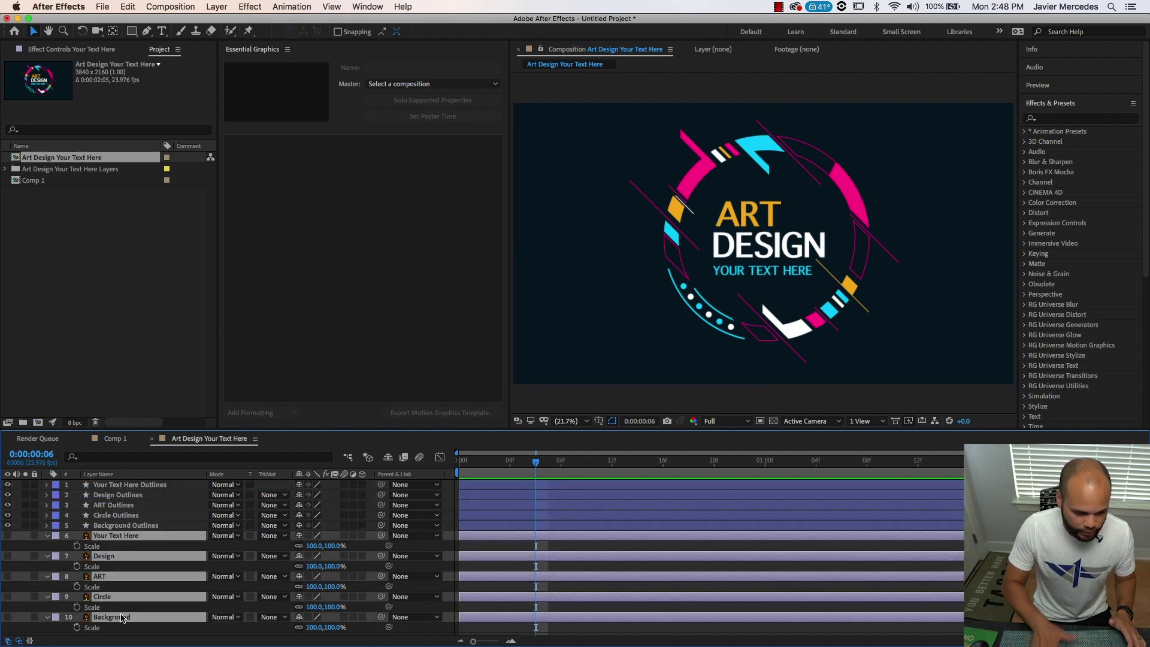
{"action": "key", "text": "s"}
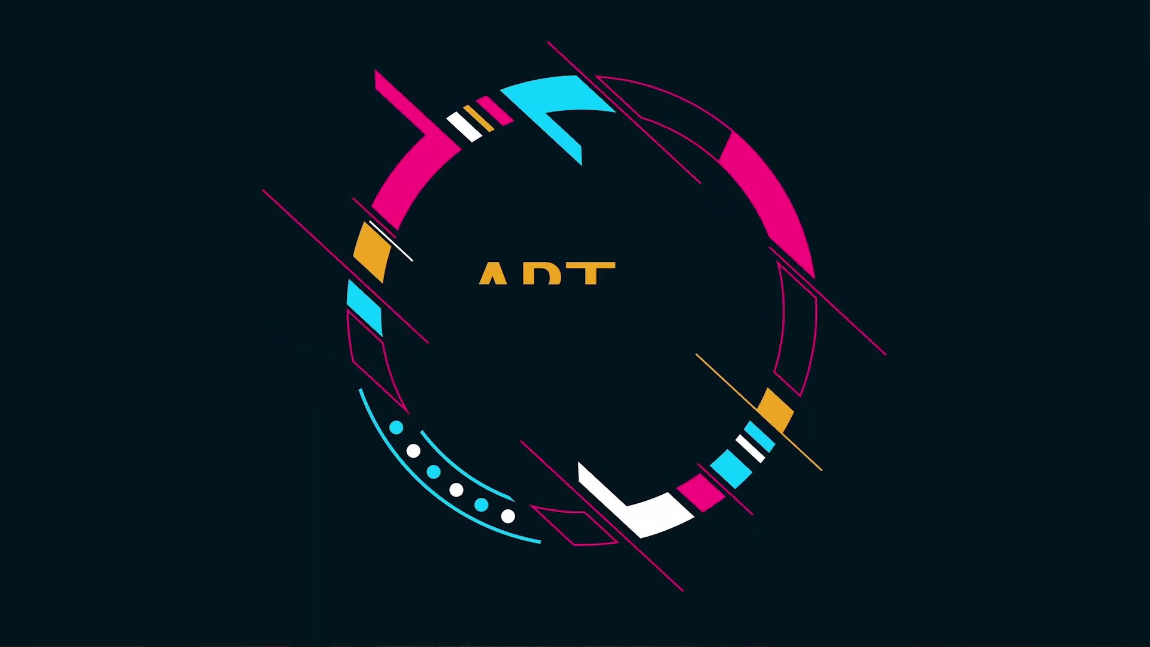